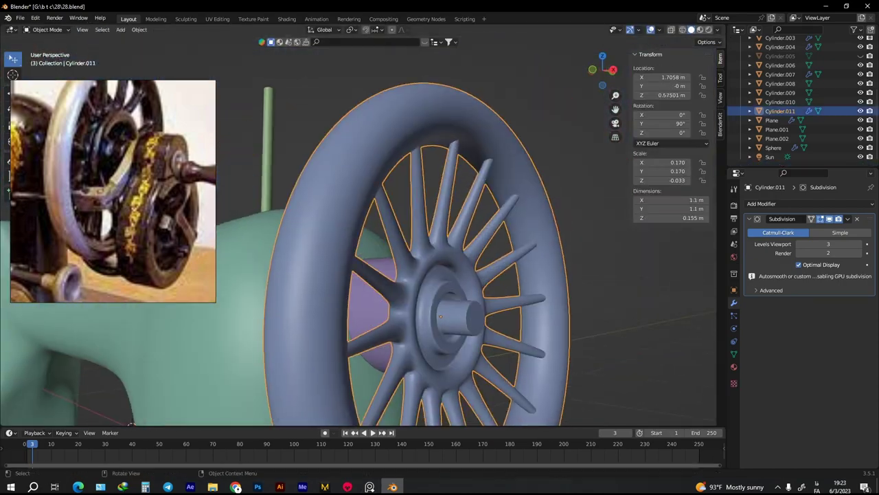
Step: Deselect the handwheel and orbit the view around the sewing machine
key(alt+a)
middle_drag(131, 423, 151, 418)
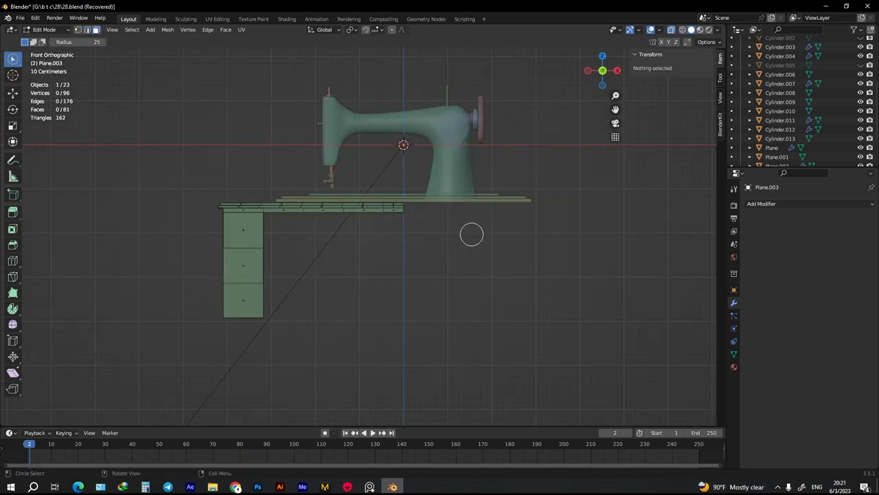
Step: Orbit in closer to look at the table beneath the machine
middle_drag(471, 234, 504, 179)
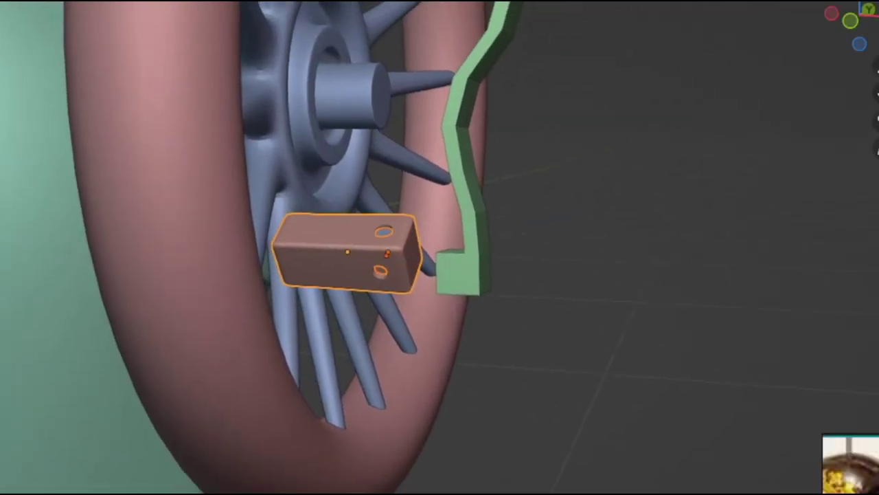
Step: Bevel the brown block's edges, shade it auto smooth, and apply the Bevel modifier
click(645, 176)
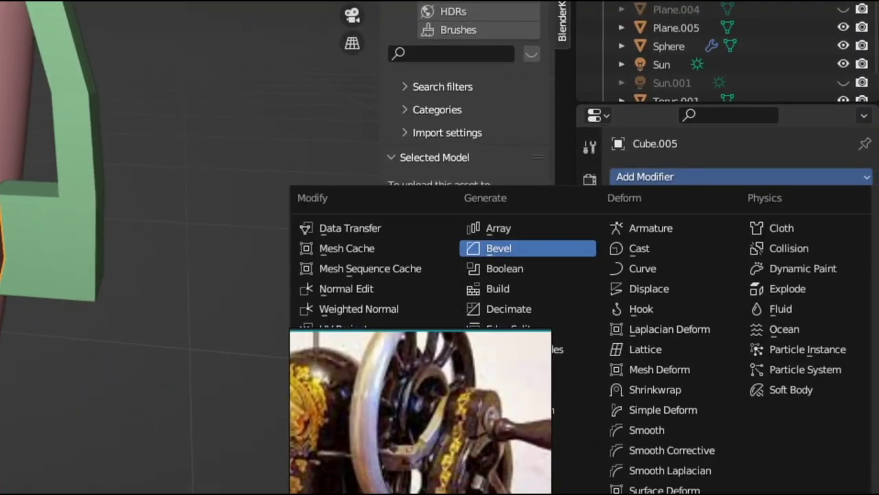
click(499, 248)
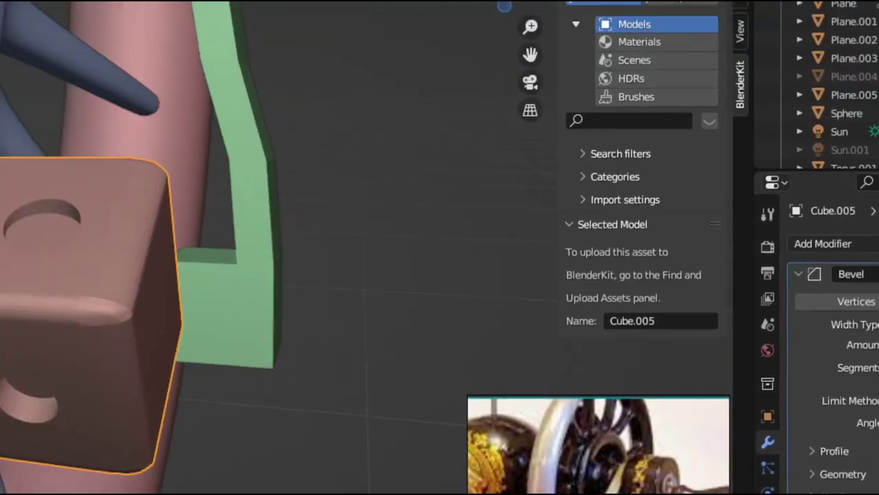
right_click(353, 199)
click(442, 250)
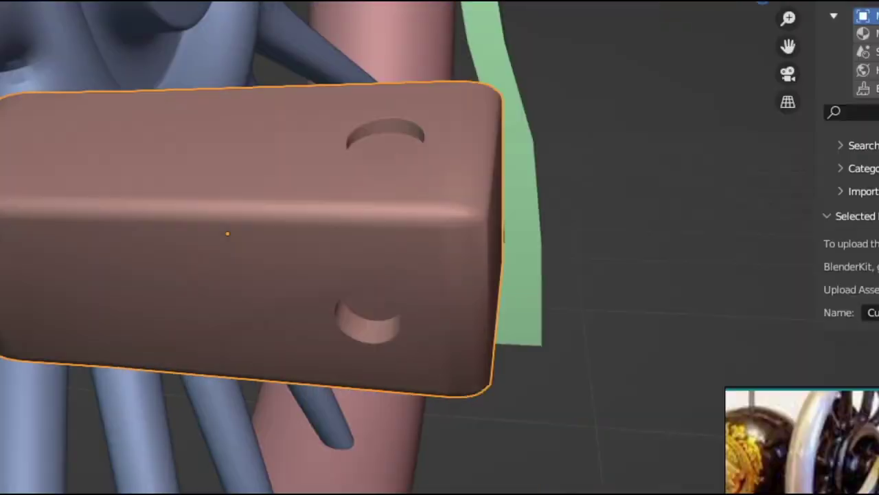
key(Tab)
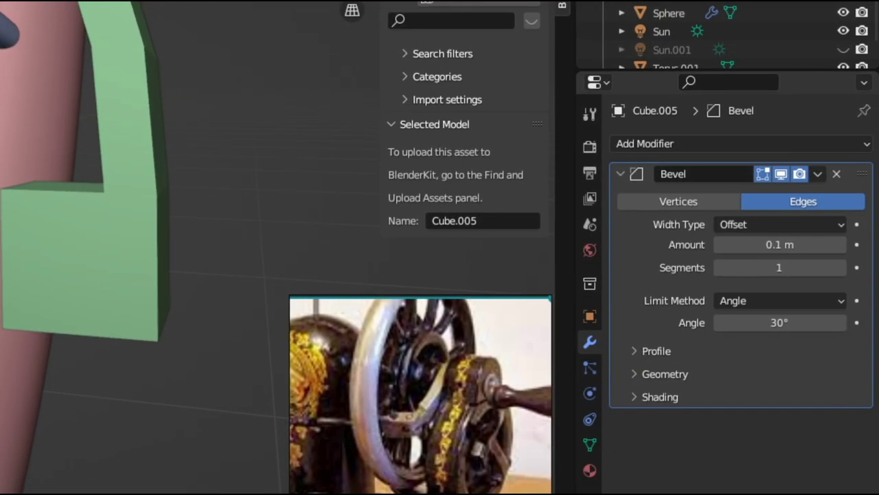
click(836, 172)
click(742, 246)
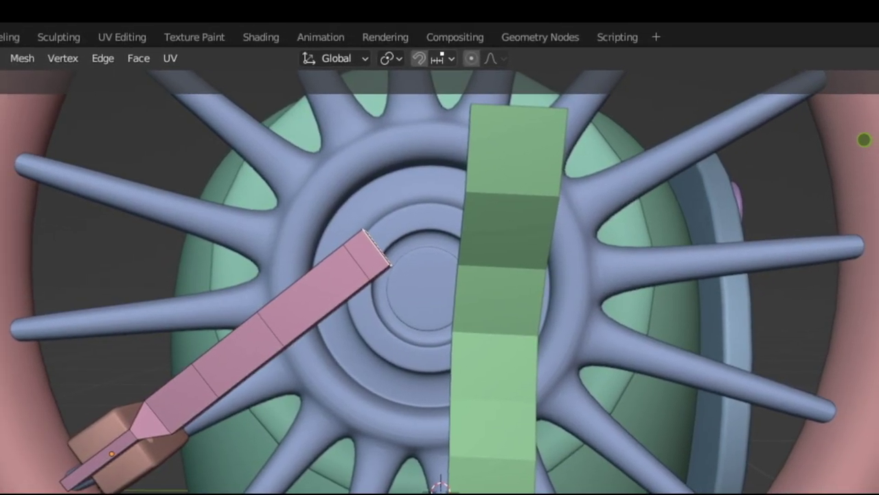
Step: Bend the pink arm's end toward the wheel hub with proportional editing
key(r)
key(Return)
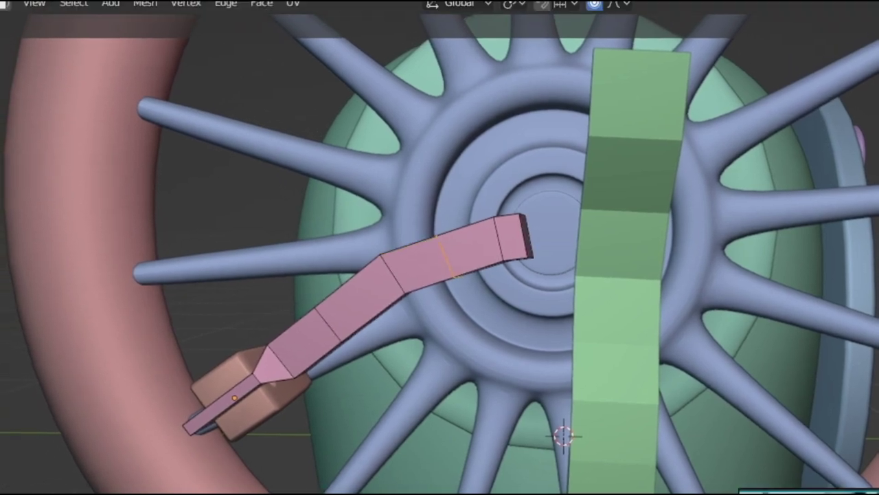
middle_drag(440, 275, 385, 261)
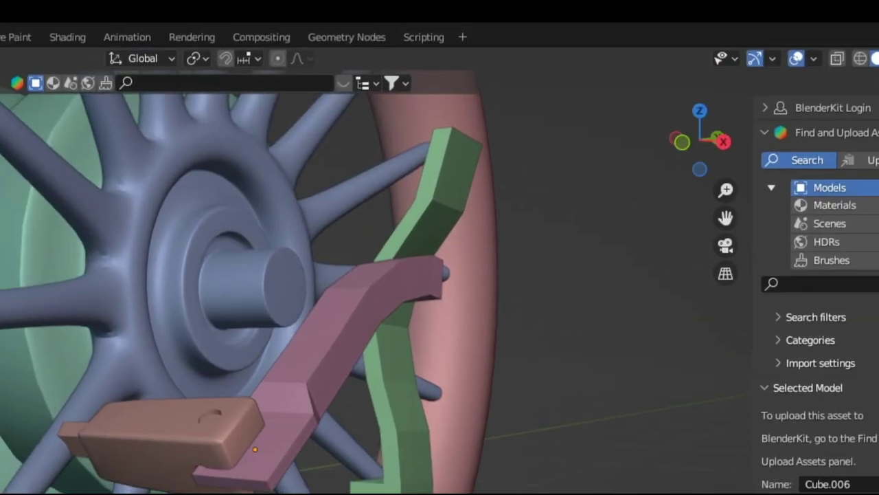
Step: Frame the green lever in side orthographic view and bring up the Add menu for a circle
click(422, 255)
key(KP_Decimal)
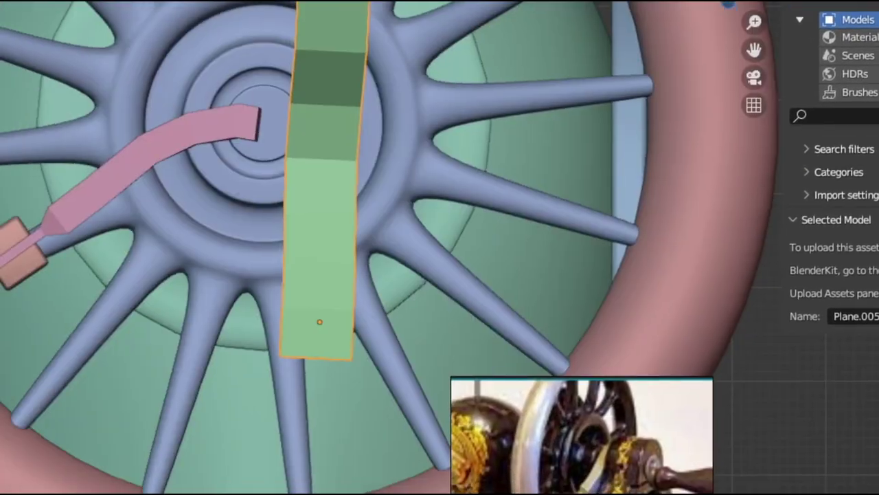
key(KP_3)
middle_drag(357, 206, 412, 255)
key(shift+a)
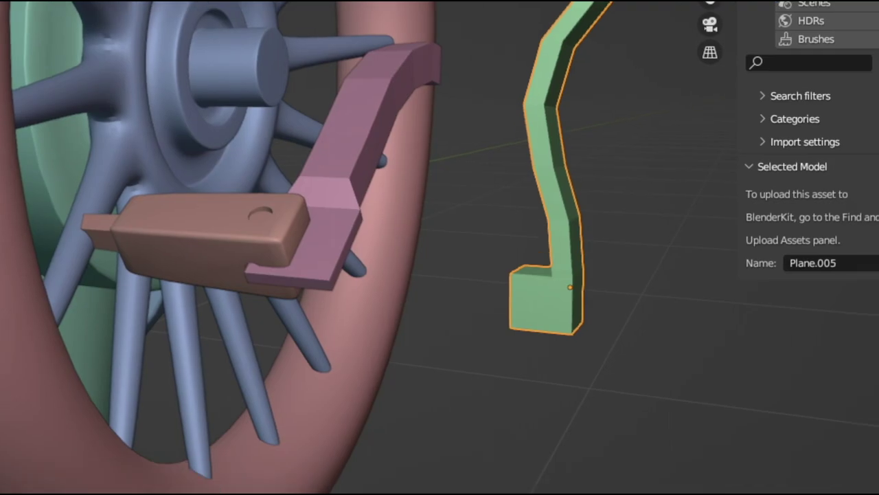
key(shift+a)
Step: Add a circle, scale it up, stand it upright on X, and lower it into the handwheel
click(440, 237)
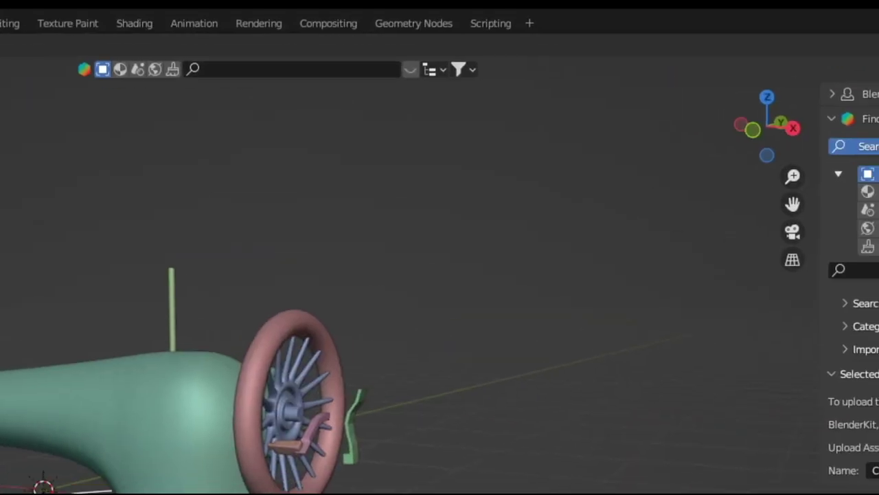
key(s)
click(419, 301)
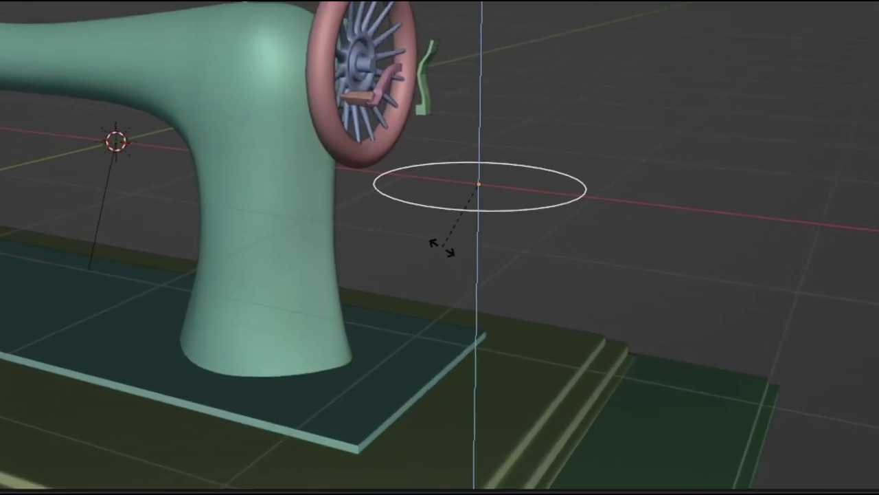
key(r)
key(x)
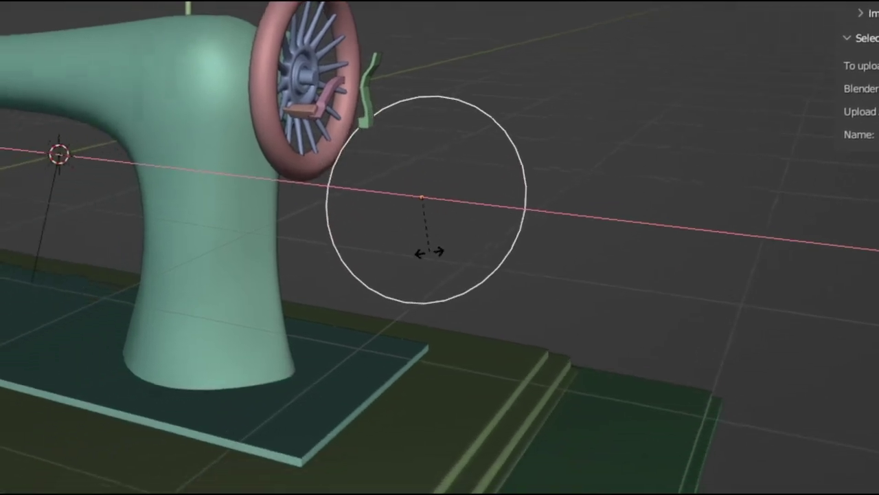
key(KP_1)
key(r)
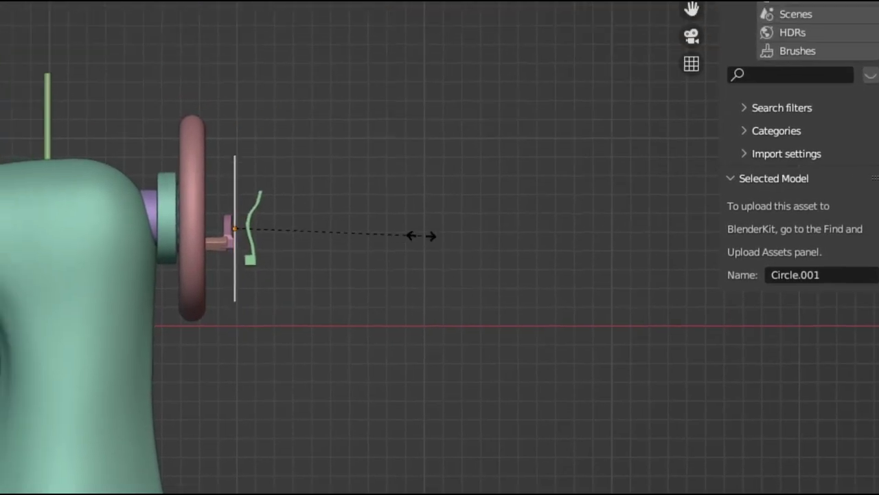
key(Return)
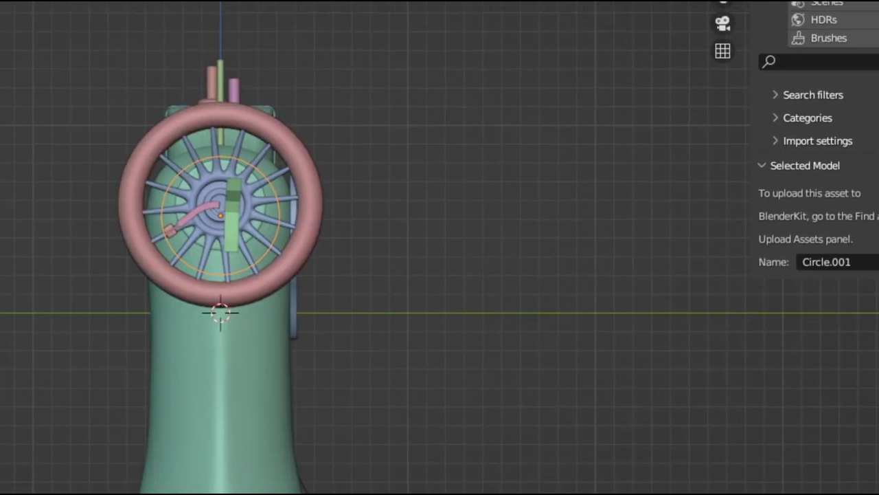
key(g)
key(z)
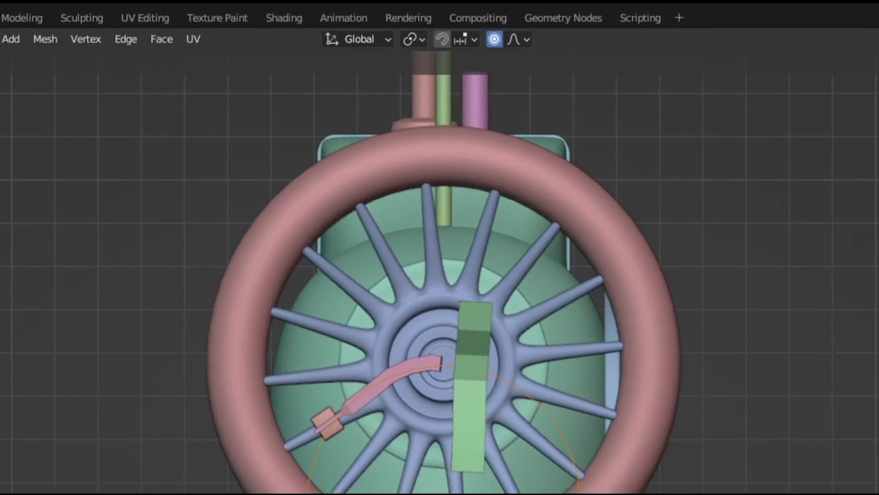
Step: Box-select the vertices right of the hub and swing them above it into a teardrop
key(alt+a)
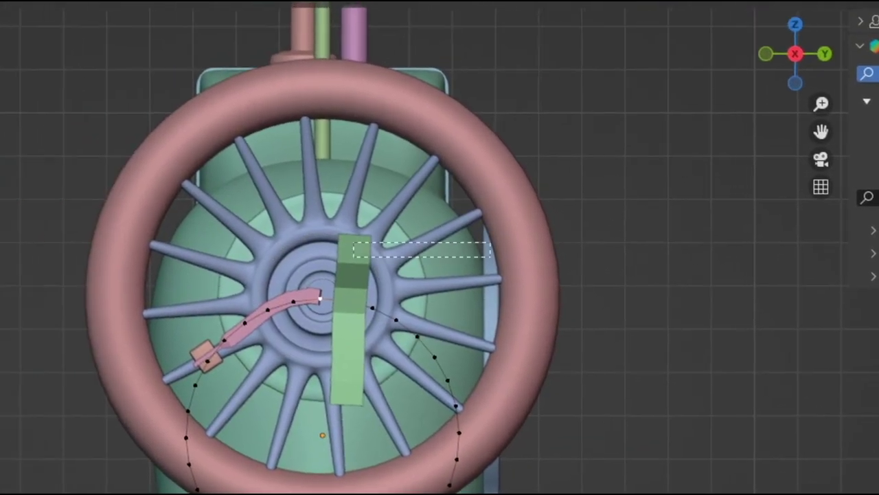
drag(491, 258, 484, 326)
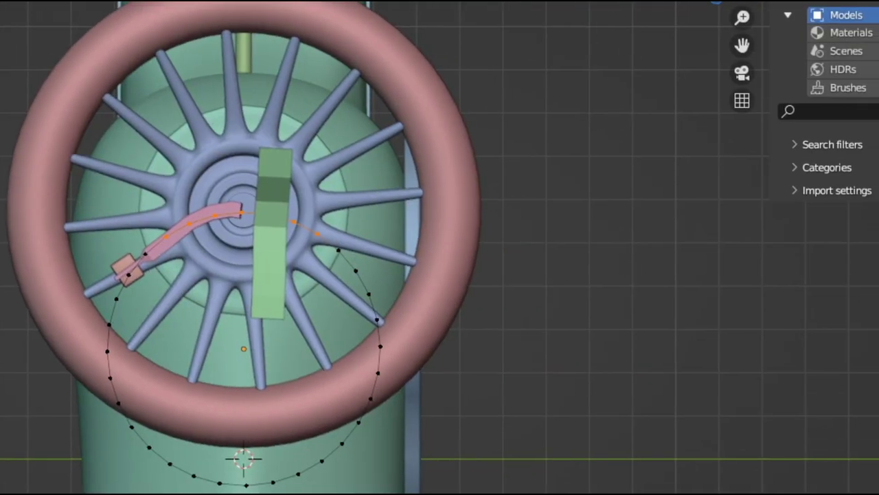
key(r)
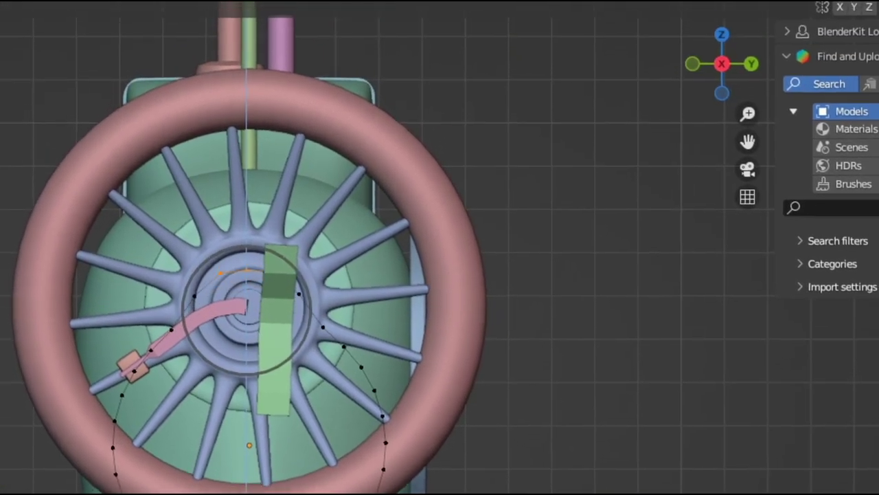
middle_drag(481, 275, 385, 275)
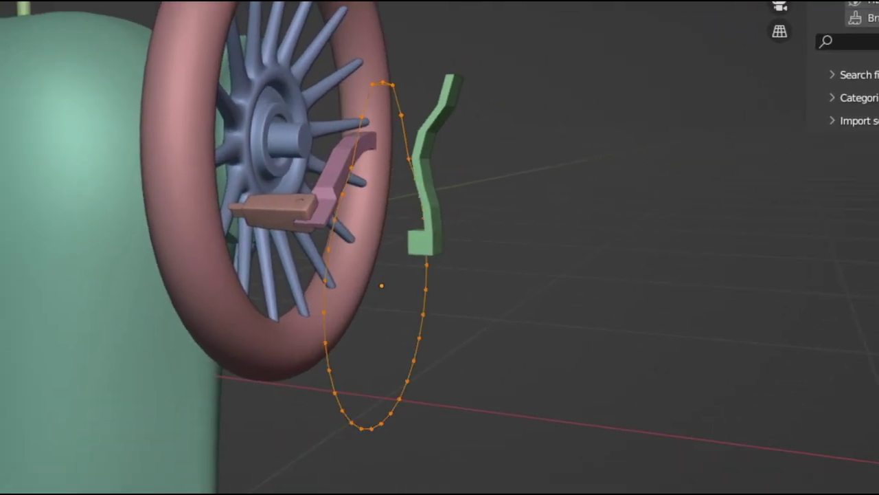
Step: Extrude the cam outline into a thick disc and inset its face to form a rim
key(a)
key(e)
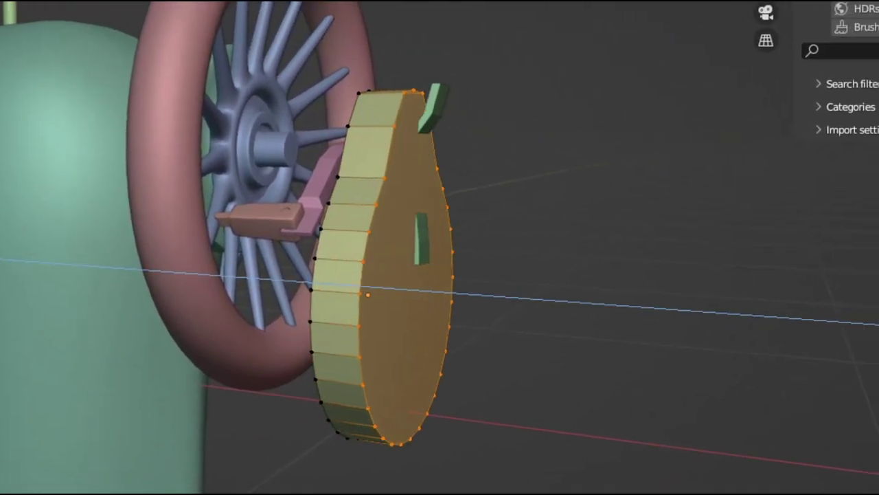
key(Return)
key(Tab)
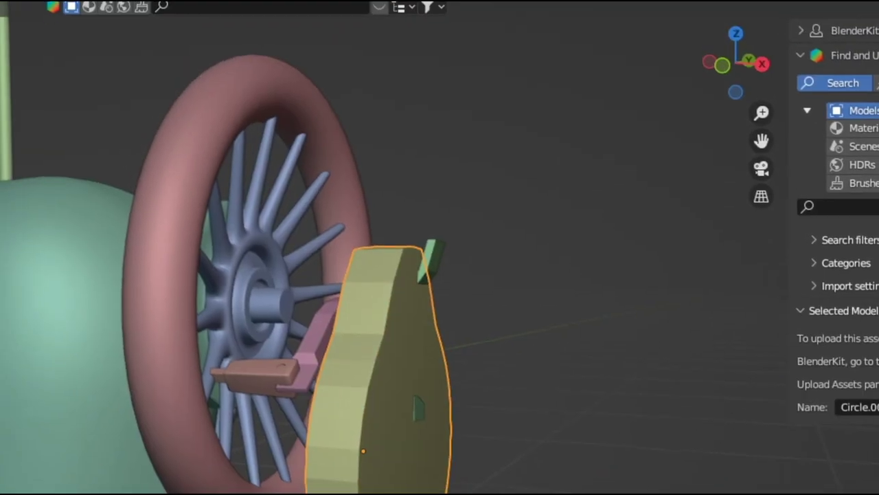
key(KP_3)
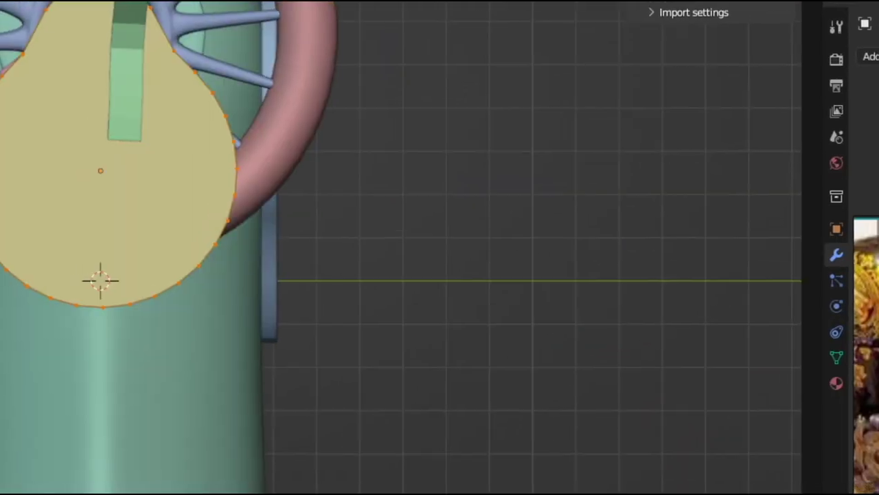
key(Tab)
key(i)
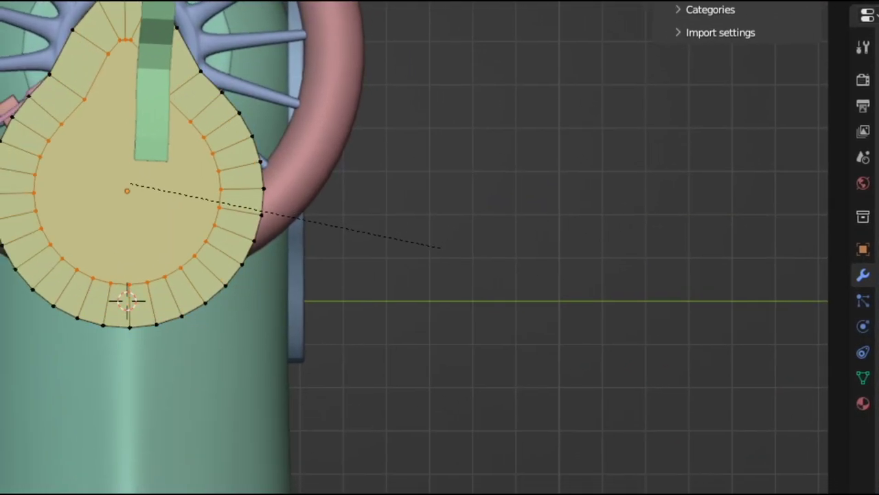
click(440, 246)
Step: Place knife cut points around the hub outline in side orthographic view
middle_drag(440, 246, 385, 227)
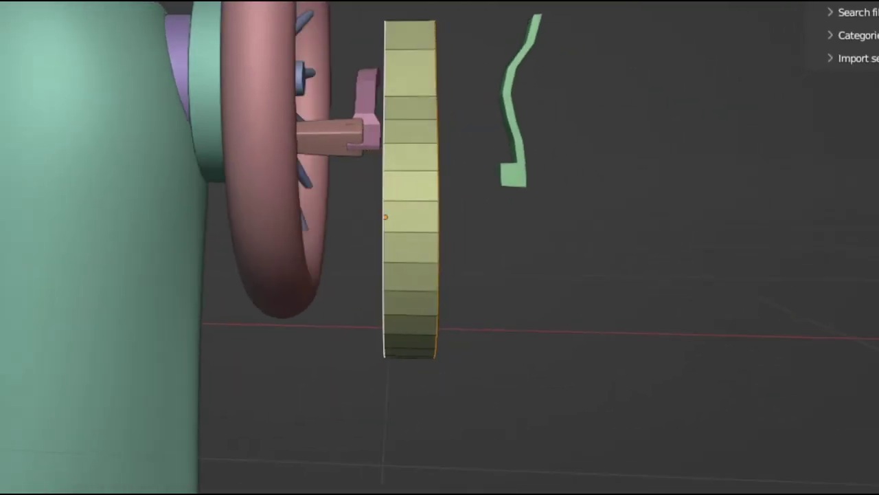
middle_drag(440, 247, 384, 233)
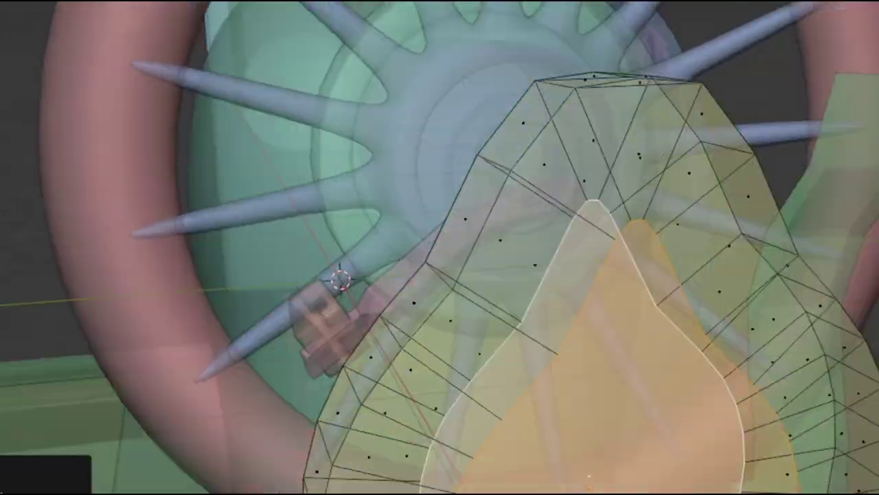
middle_drag(439, 247, 385, 227)
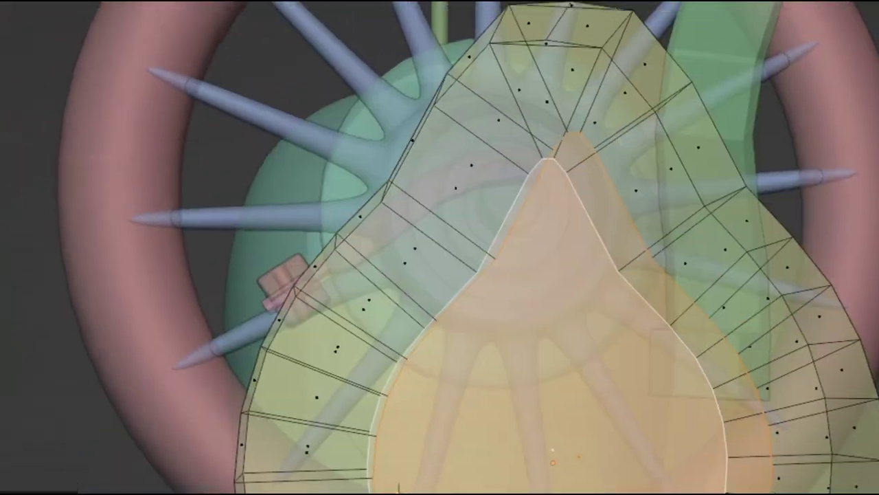
key(KP_3)
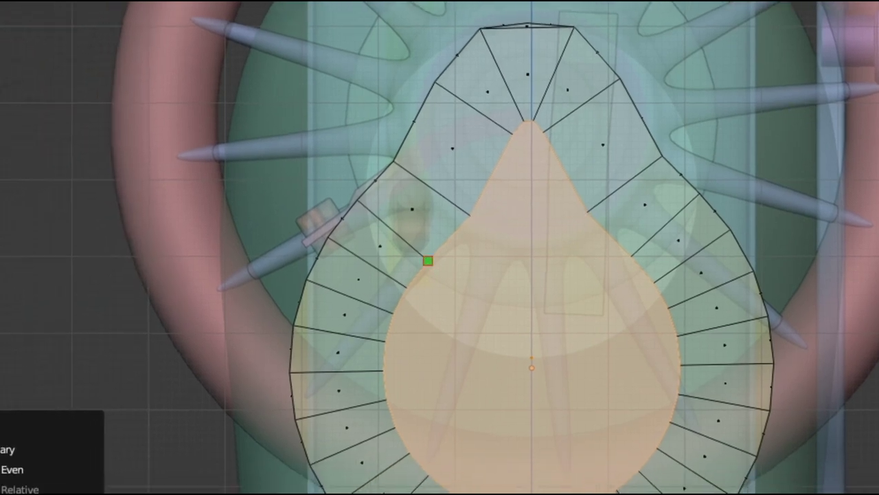
click(371, 288)
click(440, 249)
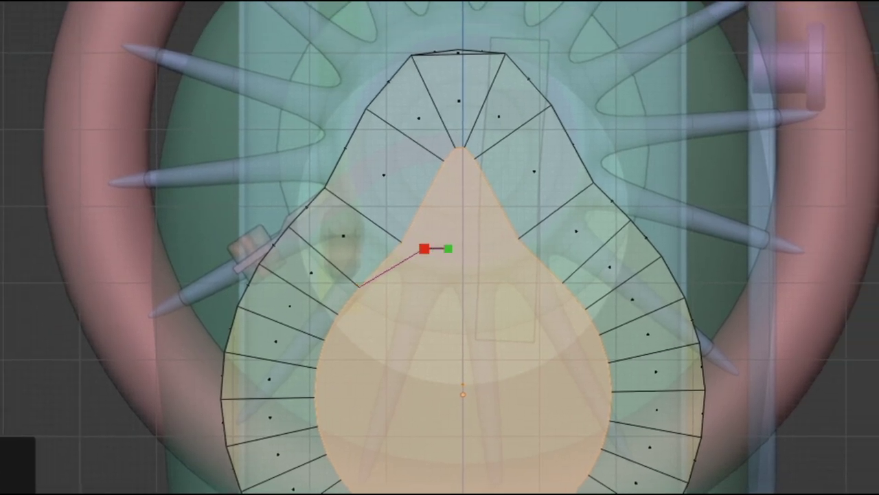
click(440, 248)
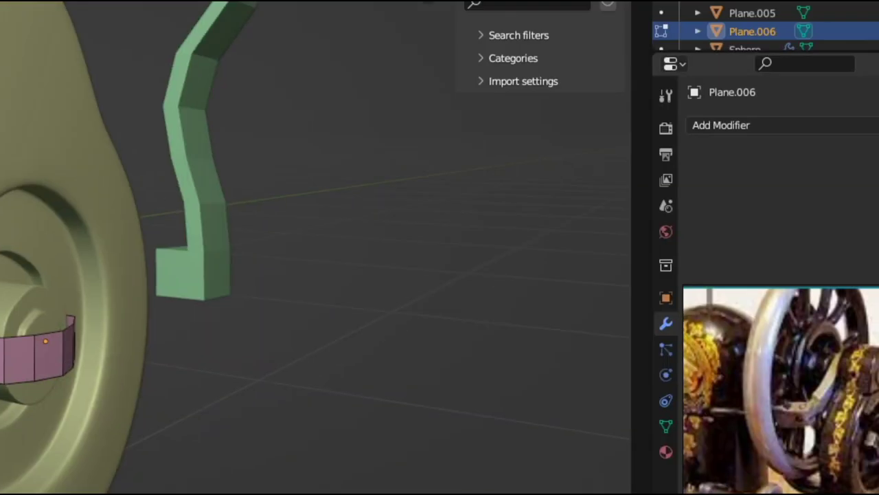
Step: Give Plane.006 Solidify and Subdivision Surface modifiers and shade it auto smooth
click(720, 125)
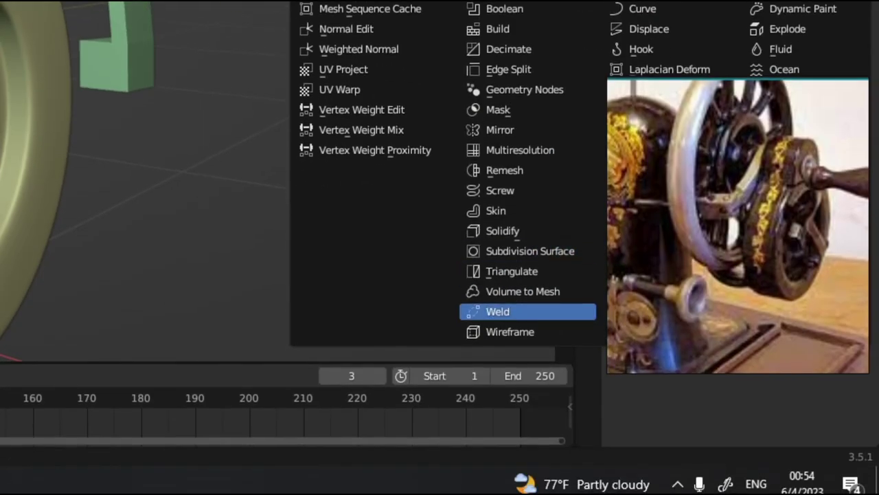
click(502, 231)
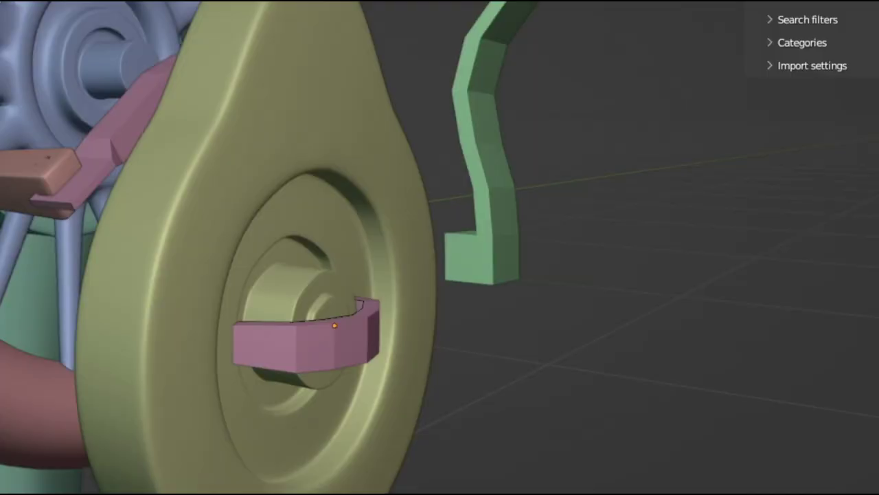
click(634, 252)
click(526, 257)
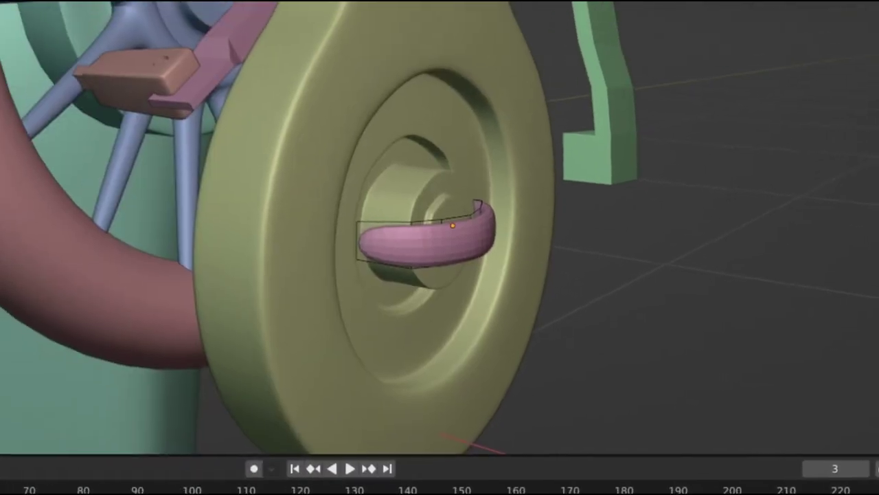
click(373, 235)
right_click(385, 233)
click(403, 241)
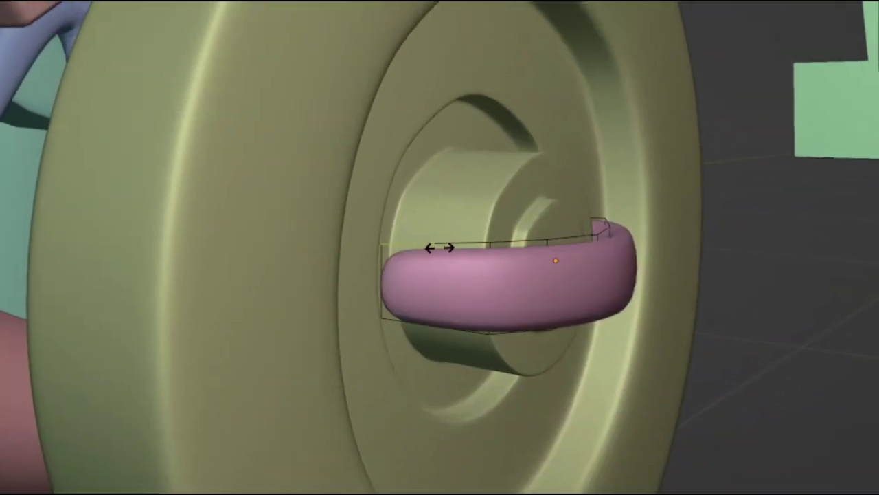
Step: Slide the bracket's loop cut and pull its bottom vertex along Z into a V bend
click(440, 248)
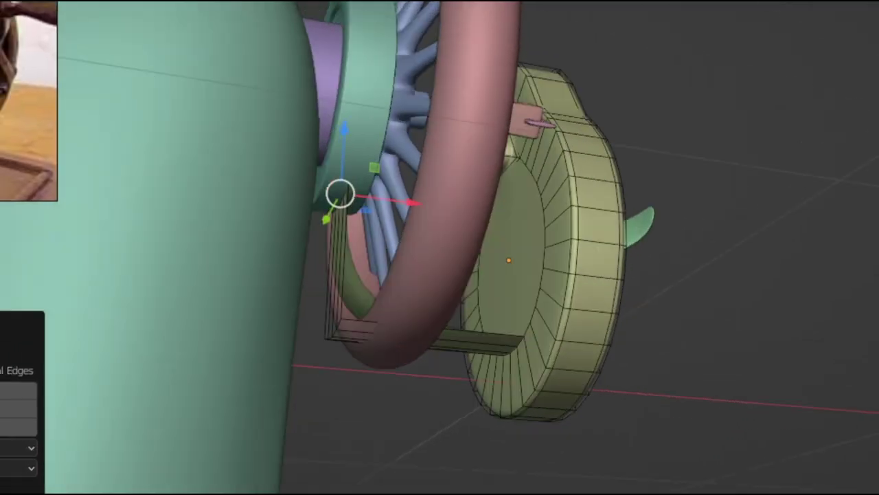
key(g)
key(z)
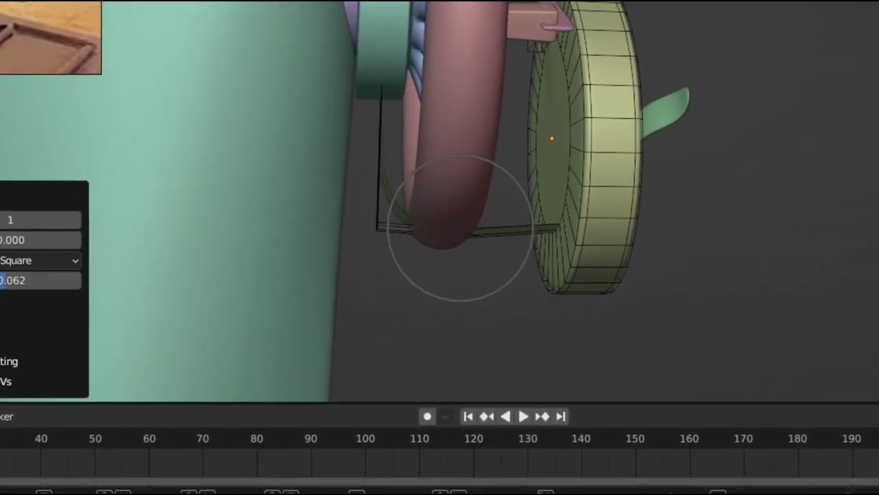
key(Return)
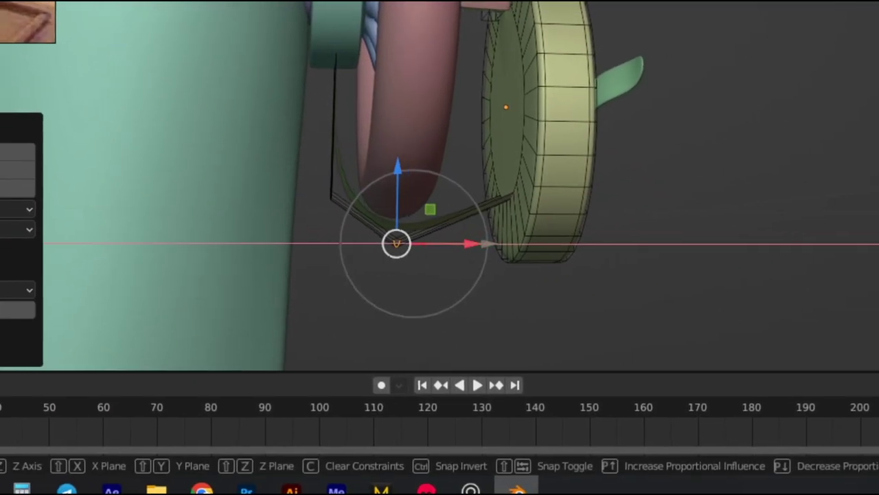
key(Tab)
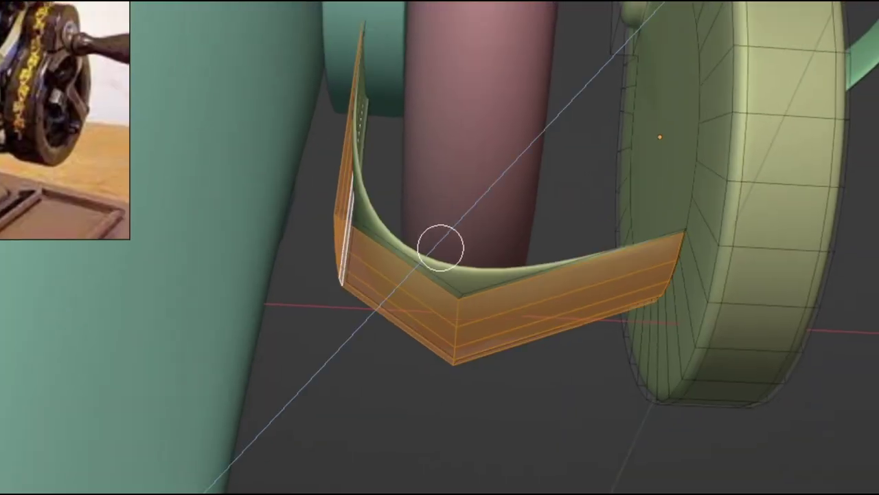
middle_drag(441, 247, 438, 252)
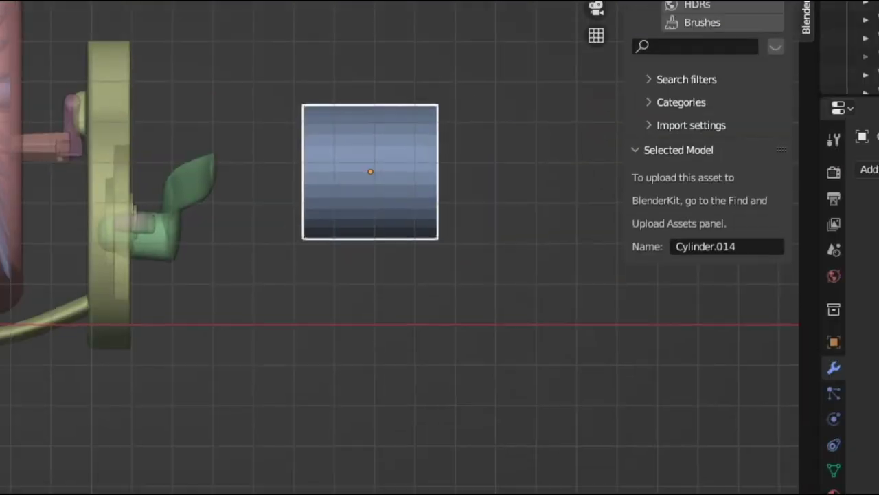
Step: Stretch Cylinder.014 along Z and pinch its middle ring with proportional editing
key(s)
key(z)
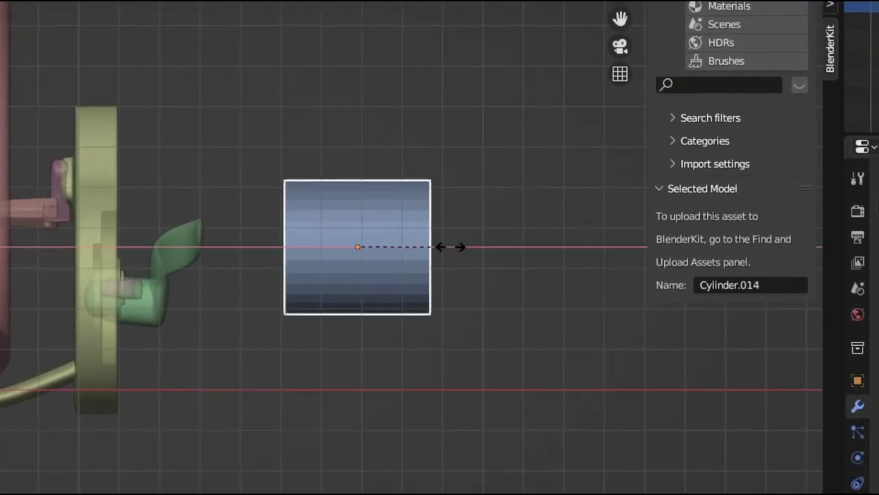
click(436, 177)
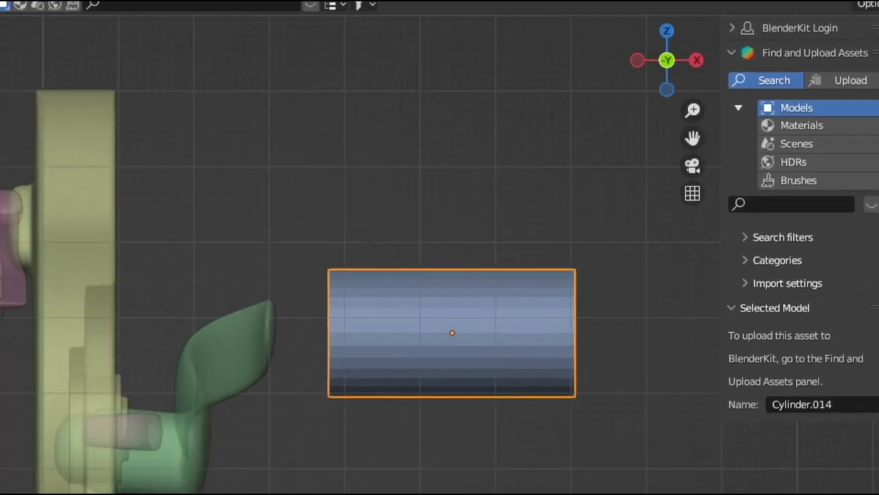
key(Tab)
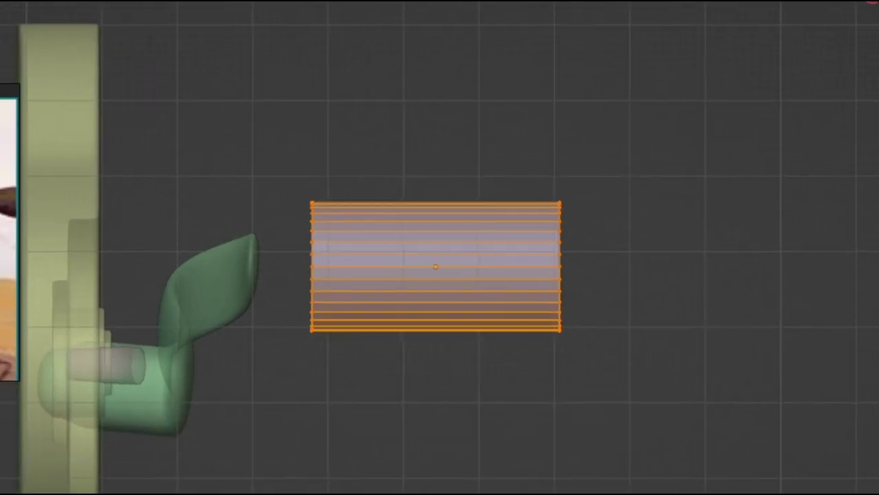
key(o)
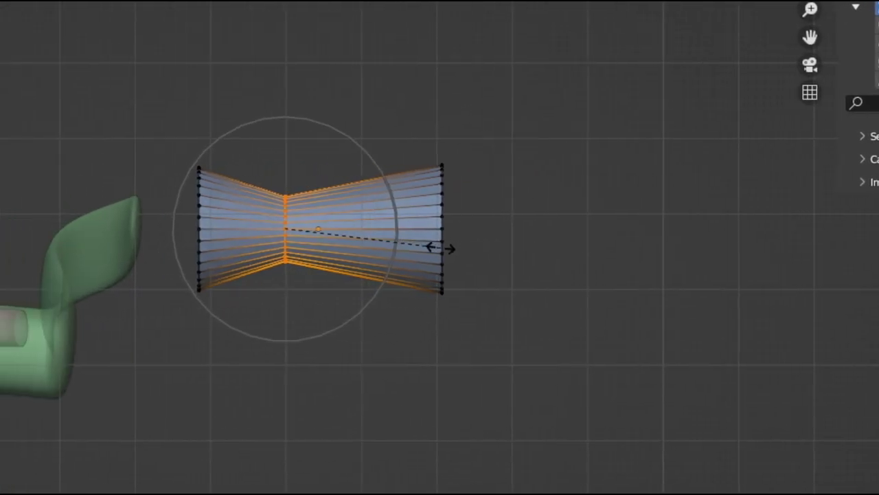
Step: Scale the left end ring and extrude two narrowing segments into a tapered tip
alt+click(232, 230)
key(s)
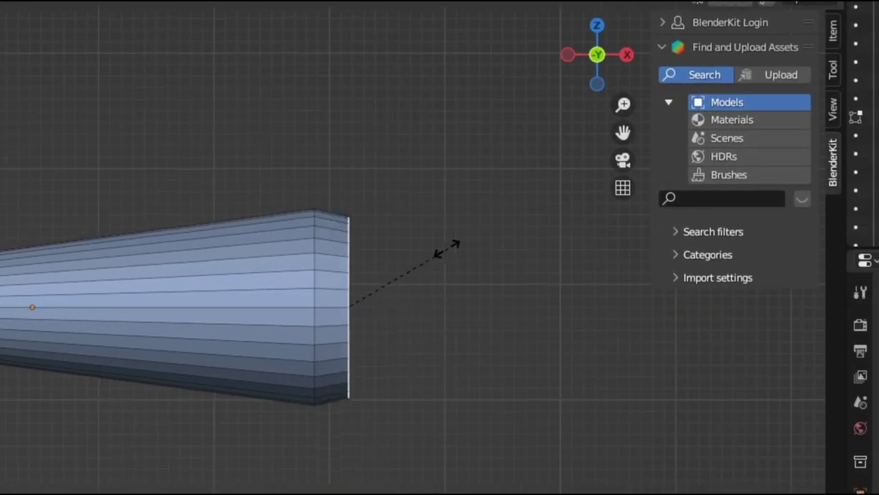
click(447, 249)
key(e)
click(433, 244)
key(s)
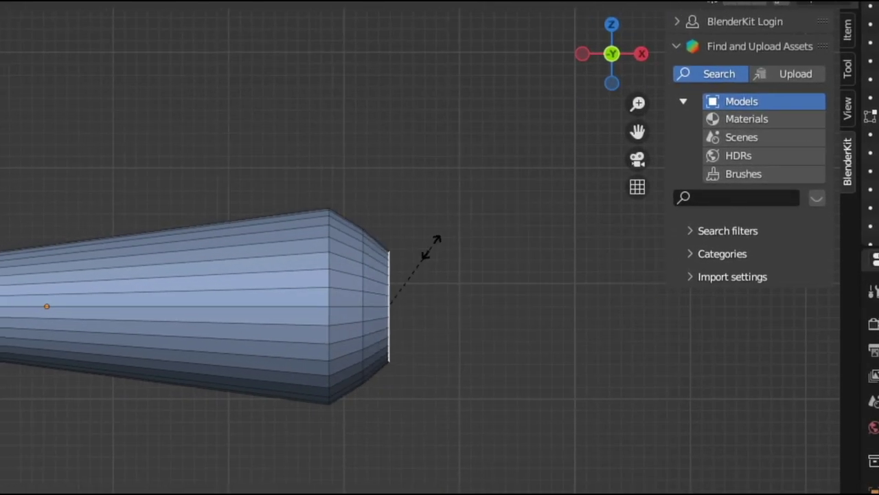
click(428, 240)
key(e)
click(437, 244)
key(s)
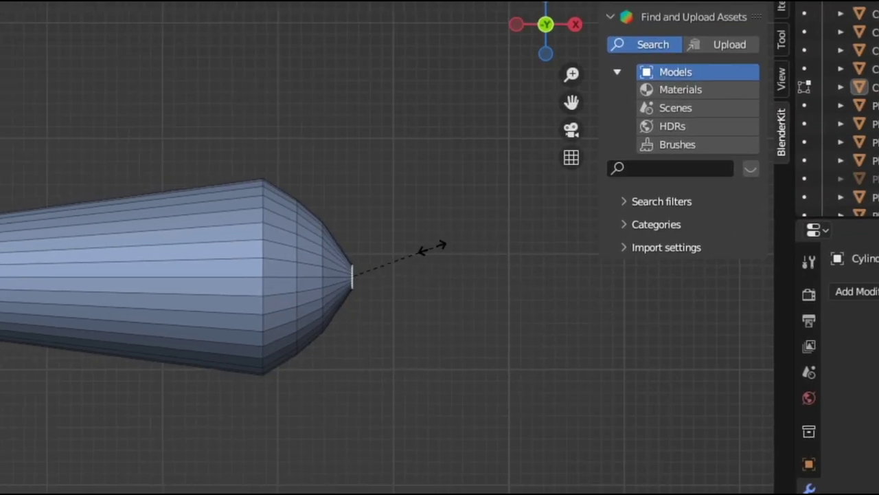
key(Tab)
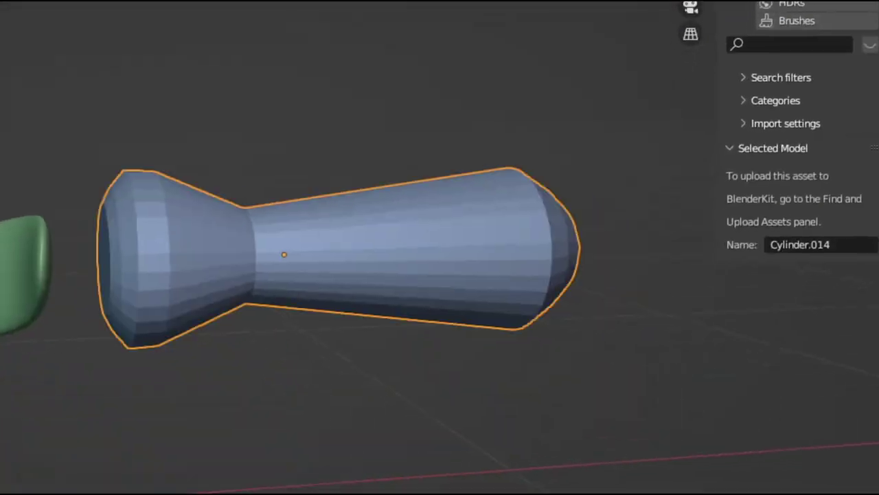
Step: Add a level-3 Subdivision Surface modifier, insert an edge loop, and resize the end cap
click(752, 384)
key(Tab)
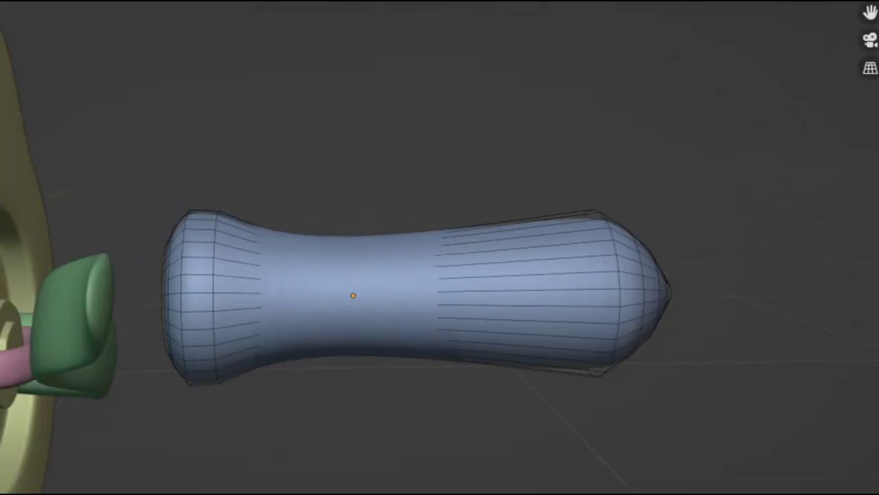
key(ctrl+r)
click(426, 247)
click(440, 247)
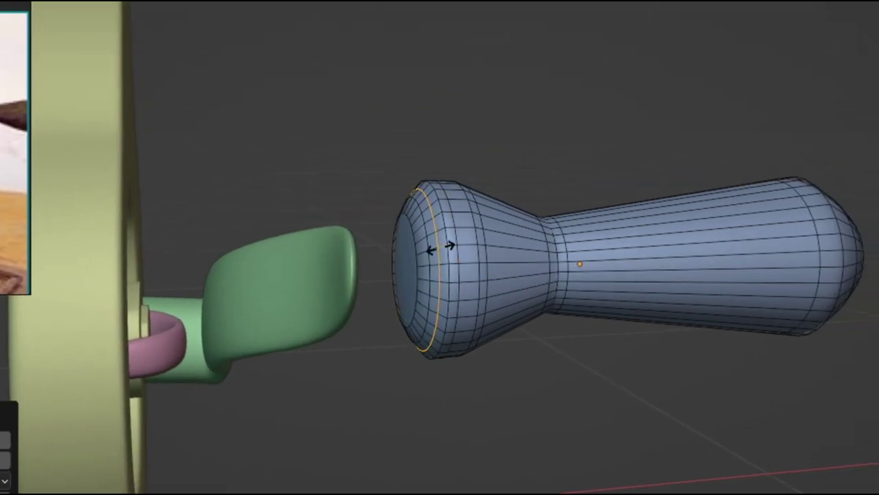
click(440, 248)
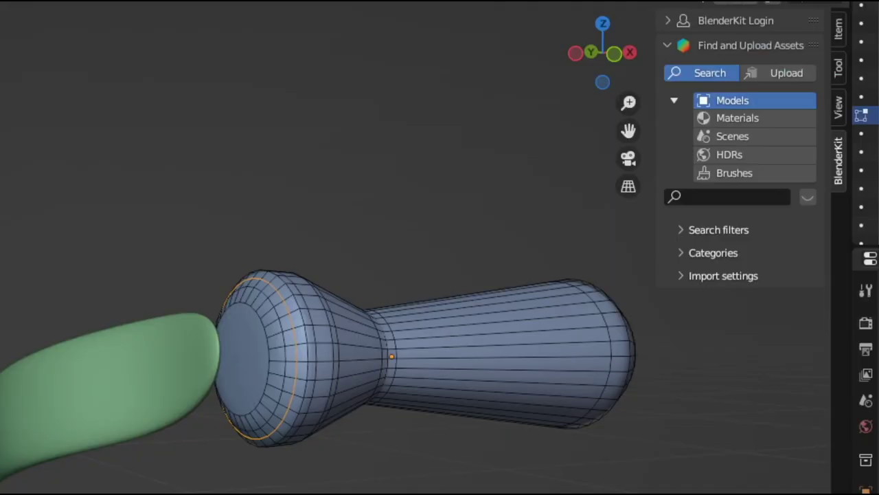
key(s)
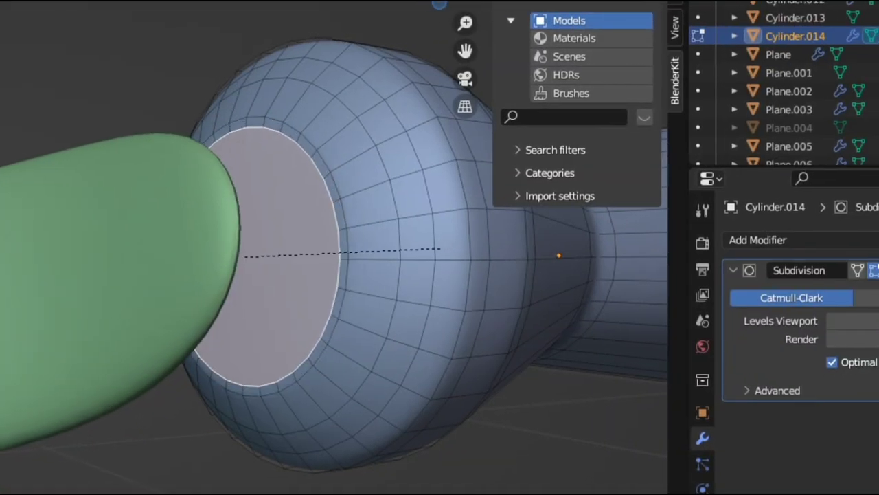
click(559, 255)
key(Tab)
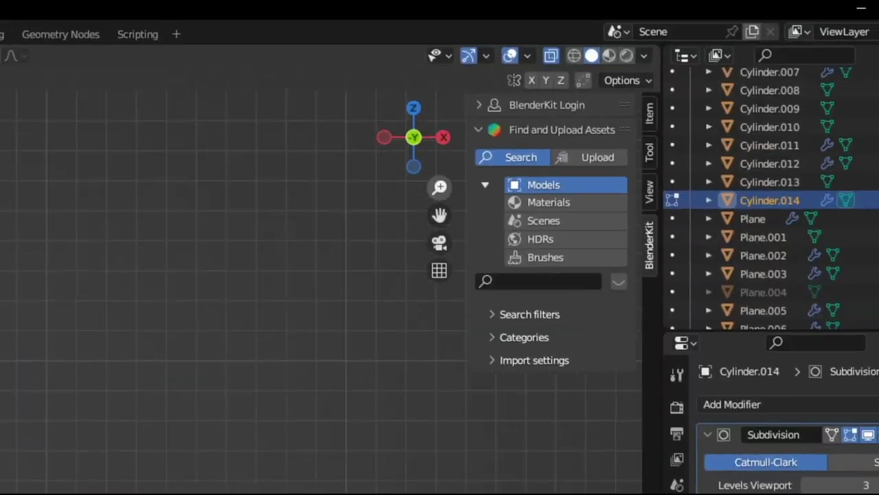
Step: Add and scale edge loops inside the flange and end ring of Cylinder.015
key(s)
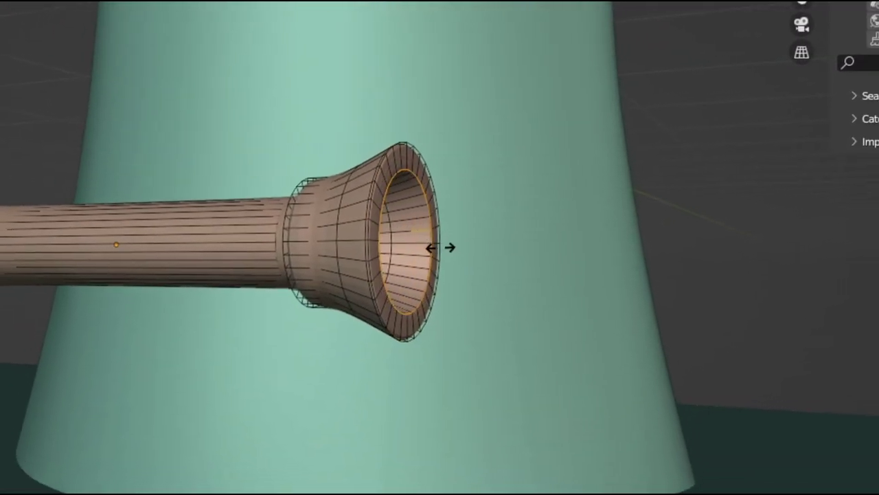
middle_drag(436, 248, 385, 227)
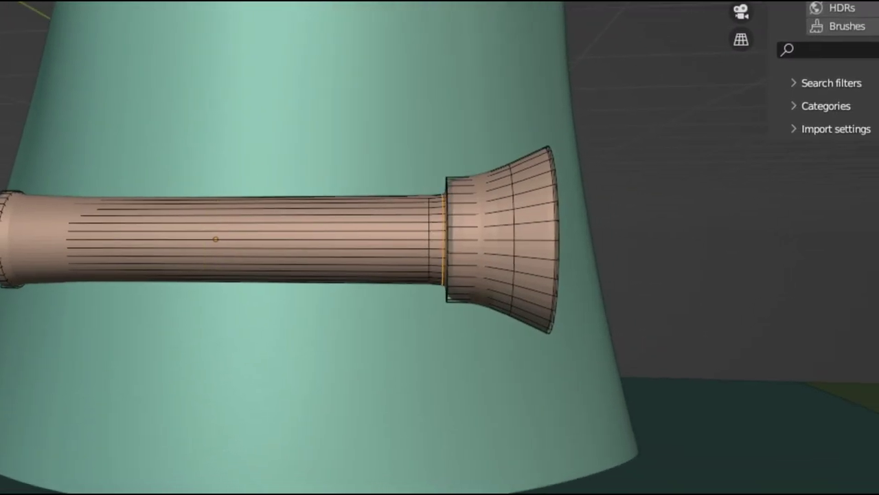
click(441, 244)
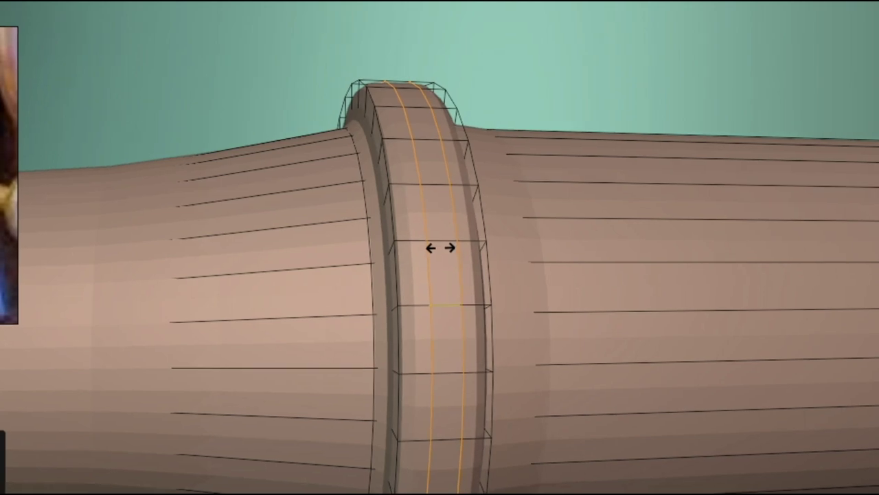
key(s)
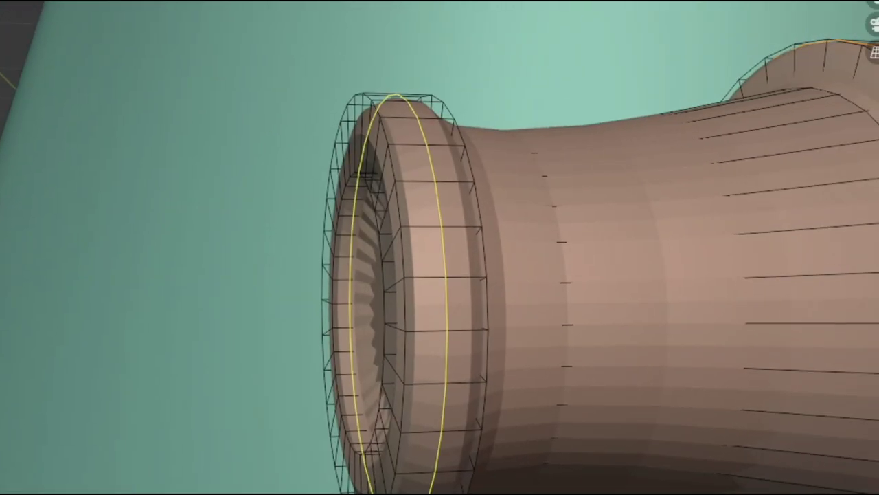
key(s)
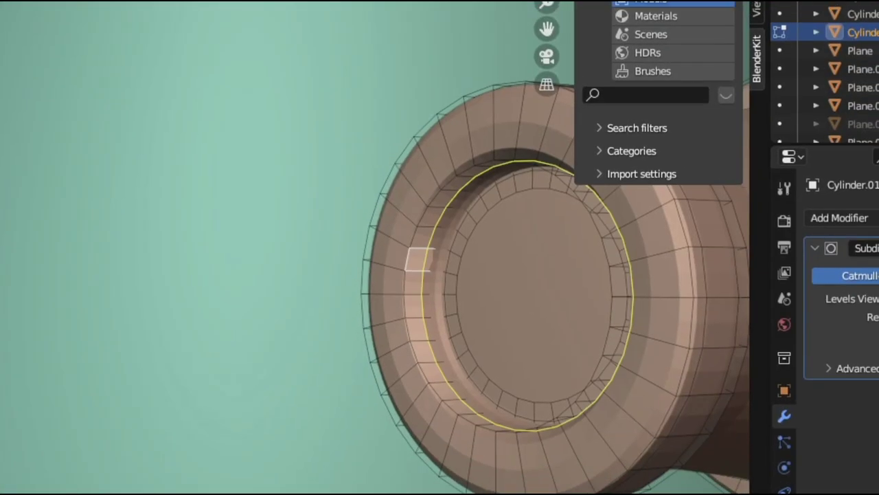
click(419, 256)
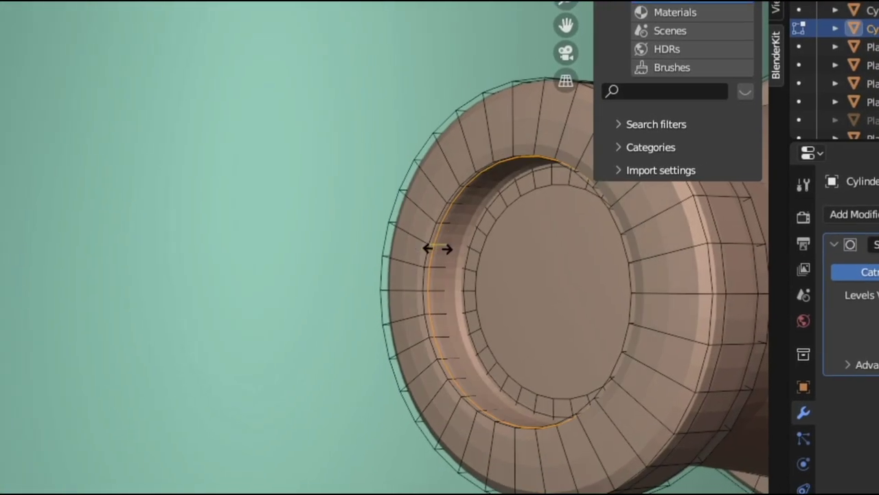
key(Tab)
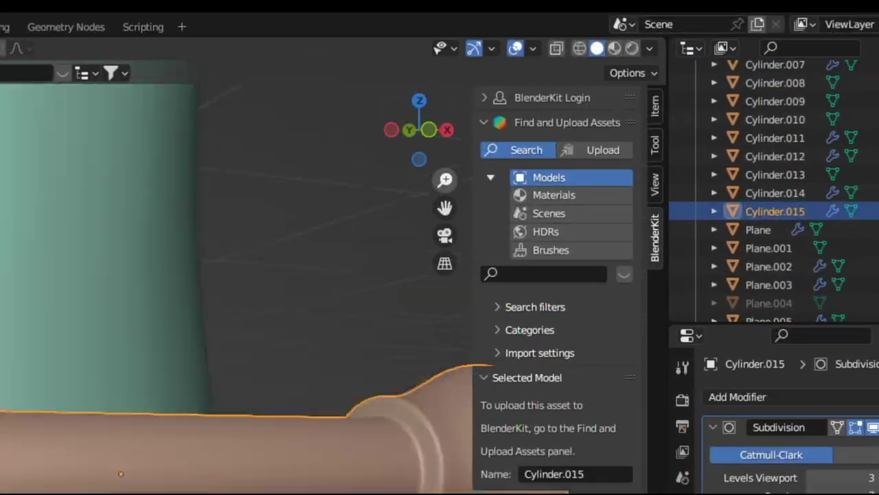
Step: Inset the flared end's face into a recess and scale the shaft's middle loops
key(Tab)
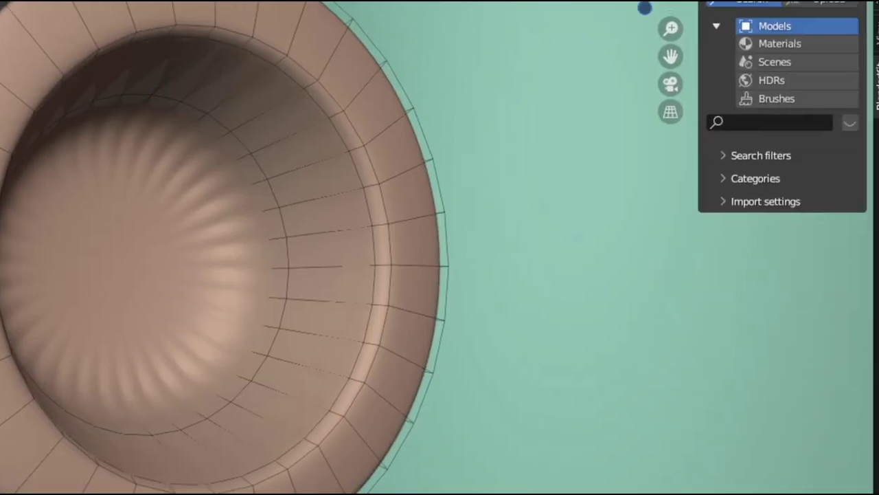
key(i)
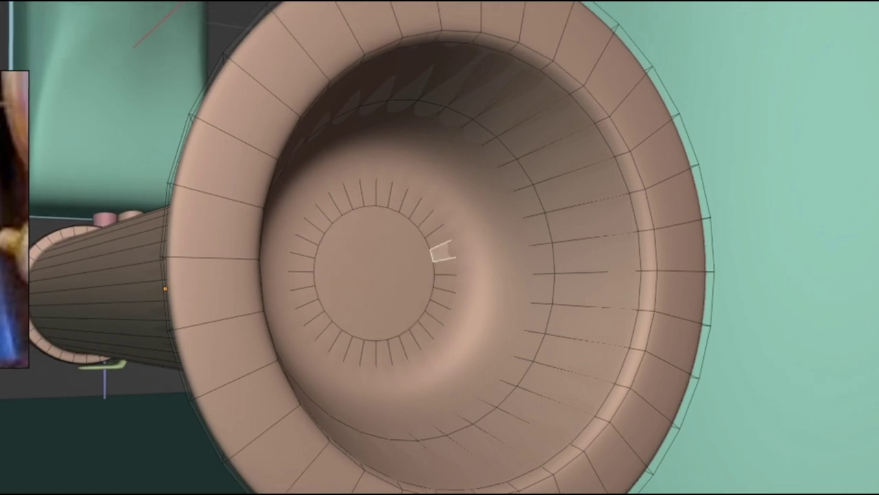
click(442, 245)
key(Tab)
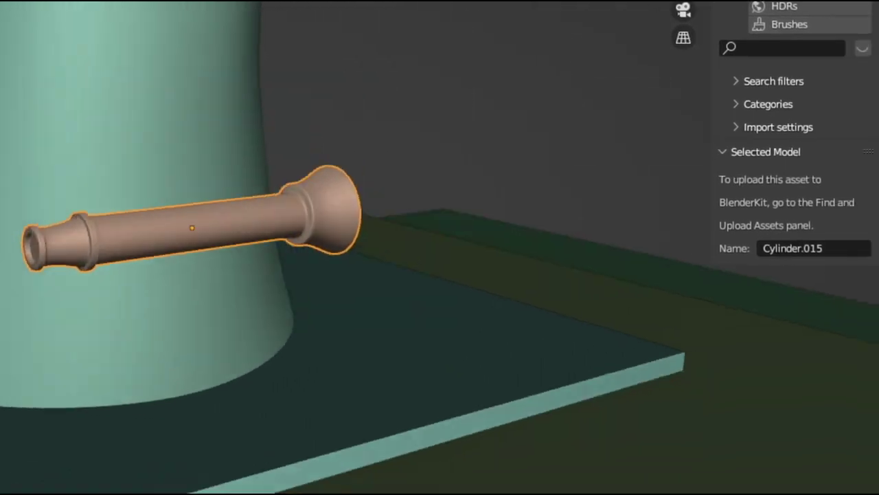
key(s)
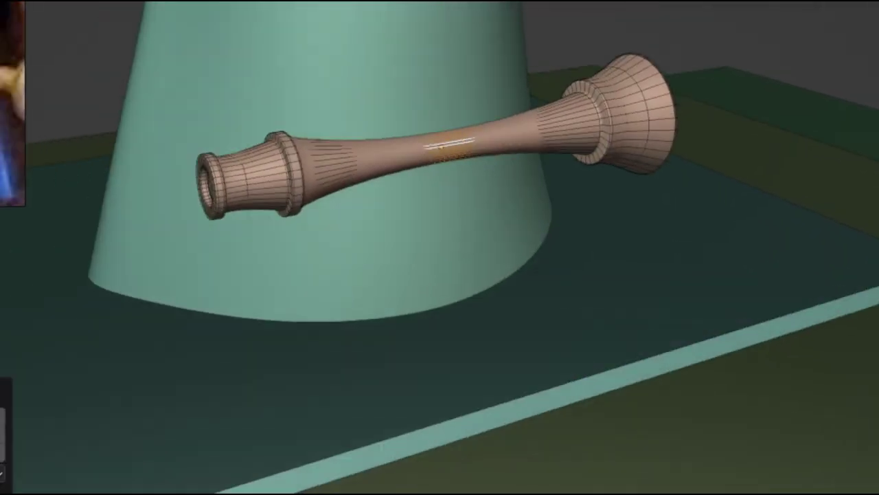
key(KP_1)
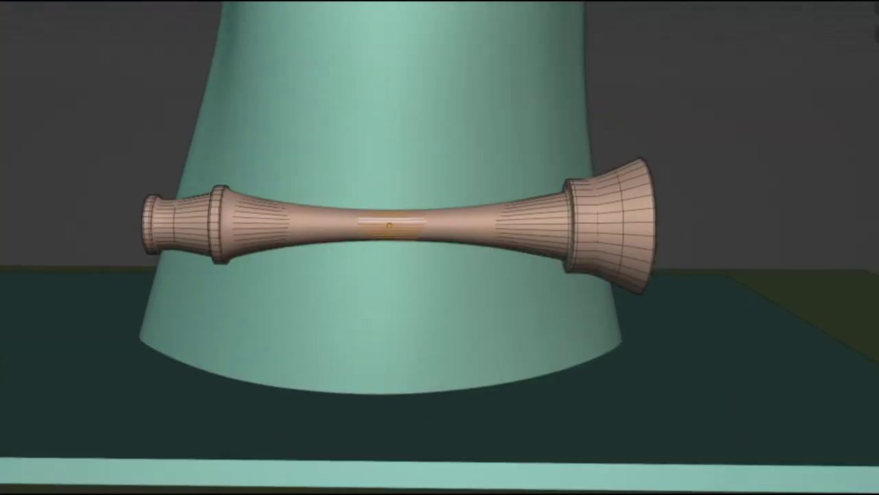
Step: Finish thickening the shaft's middle, then subdivide the selected face on the green pillar
key(s)
click(440, 247)
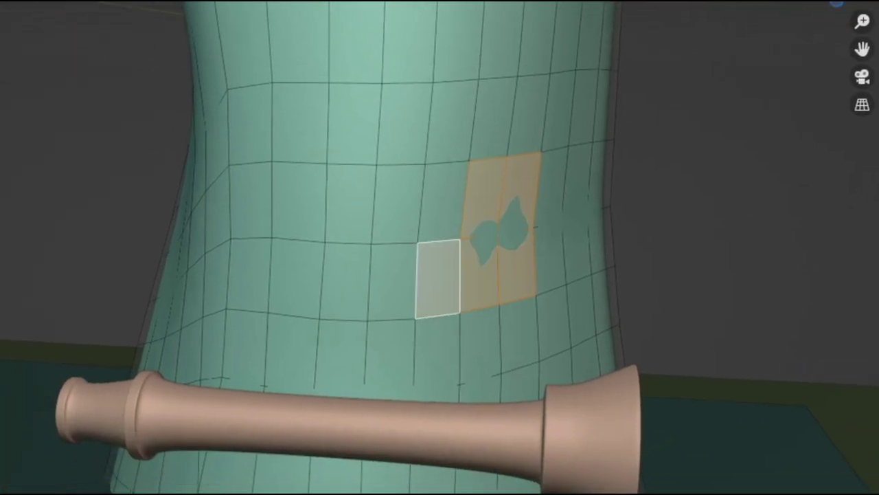
right_click(411, 206)
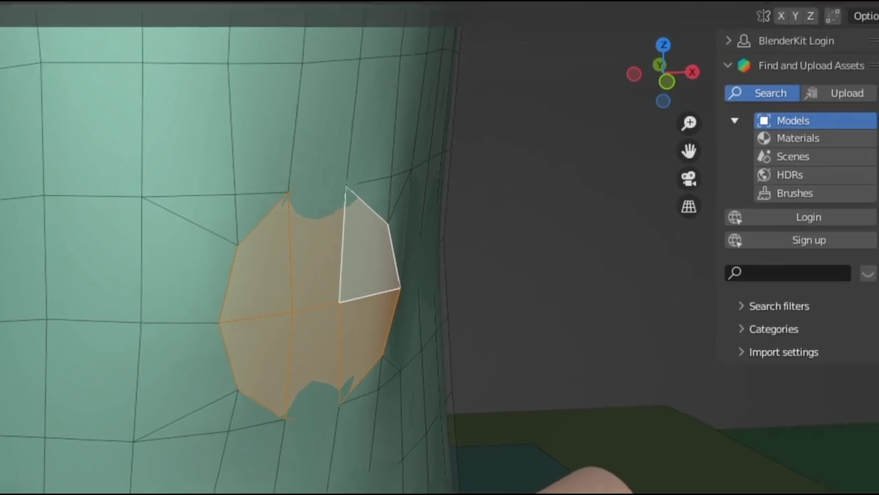
Step: Push the round patch into the body, then shrink and extrude it back out as a stud
key(s)
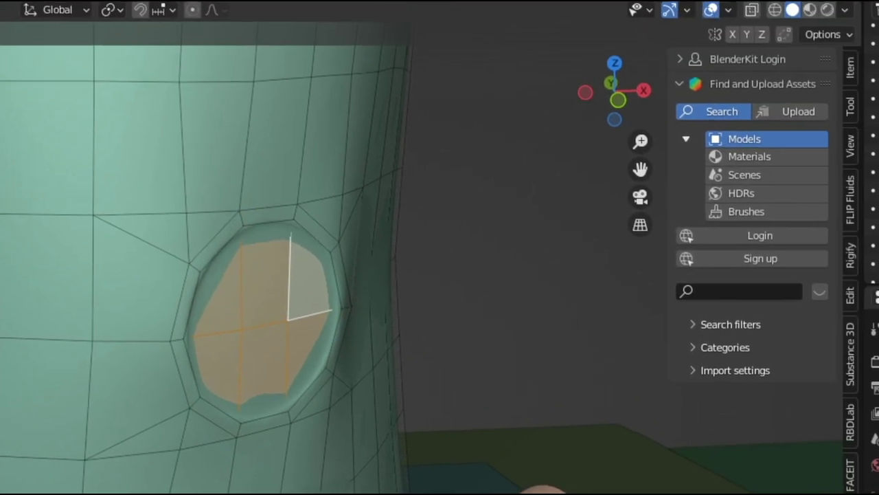
key(e)
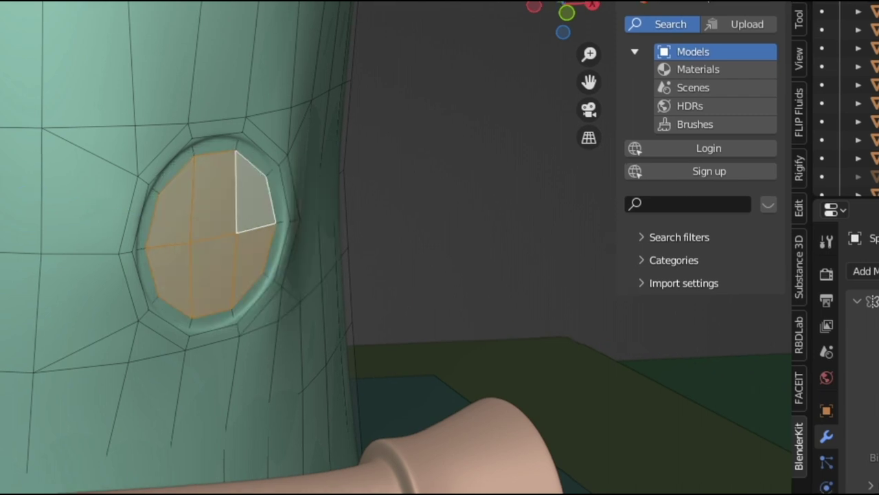
key(s)
key(e)
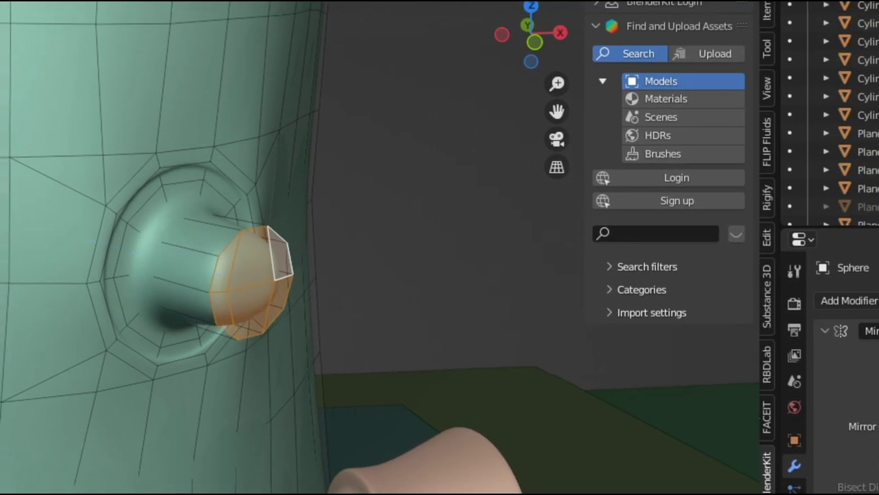
key(e)
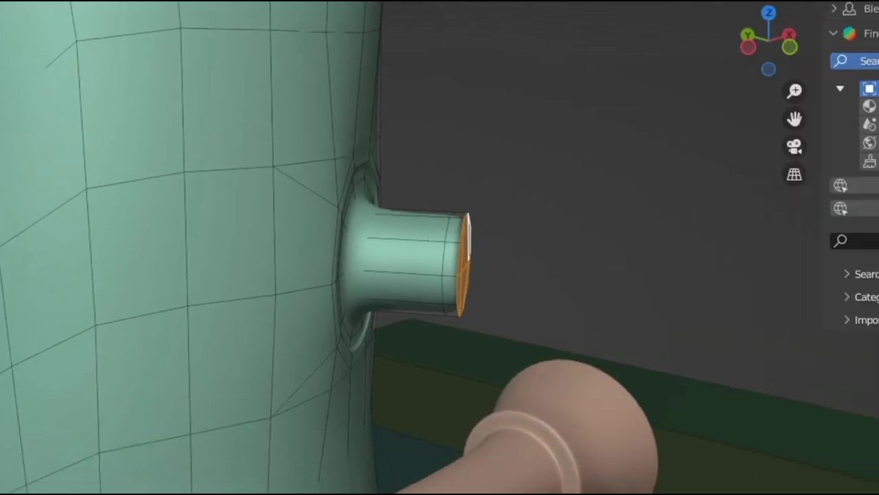
right_click(412, 279)
click(388, 279)
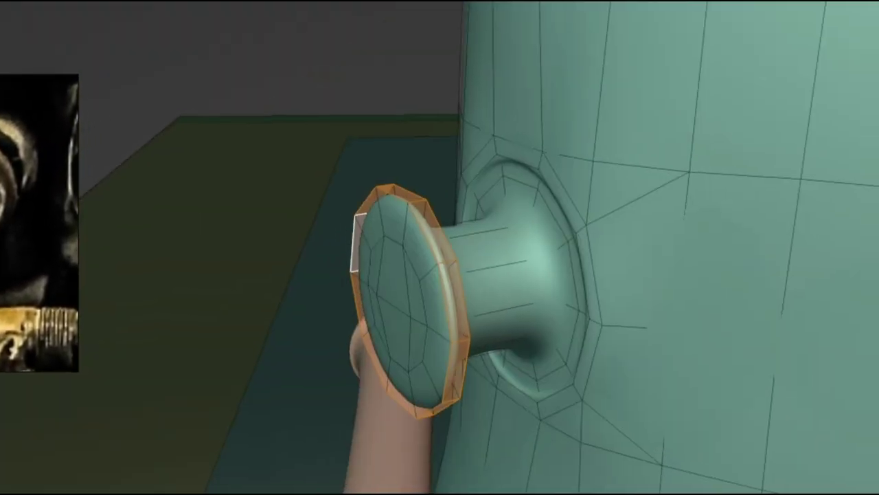
key(ctrl+z)
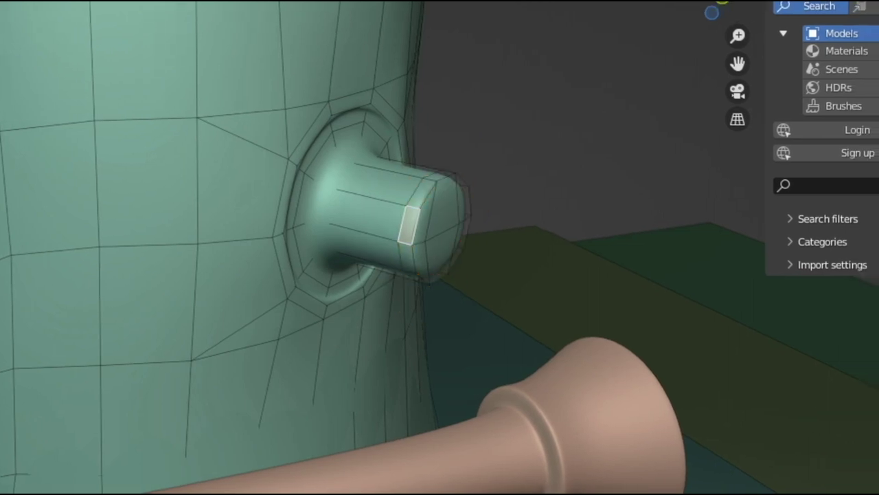
Step: Extrude the stud's end into a flattened flared disk and add an edge loop near the flange
key(e)
key(s)
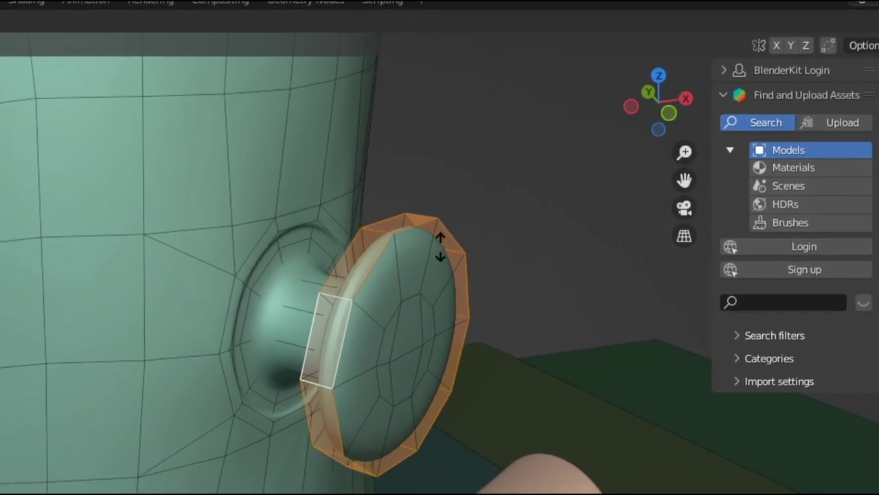
key(n)
key(ctrl+r)
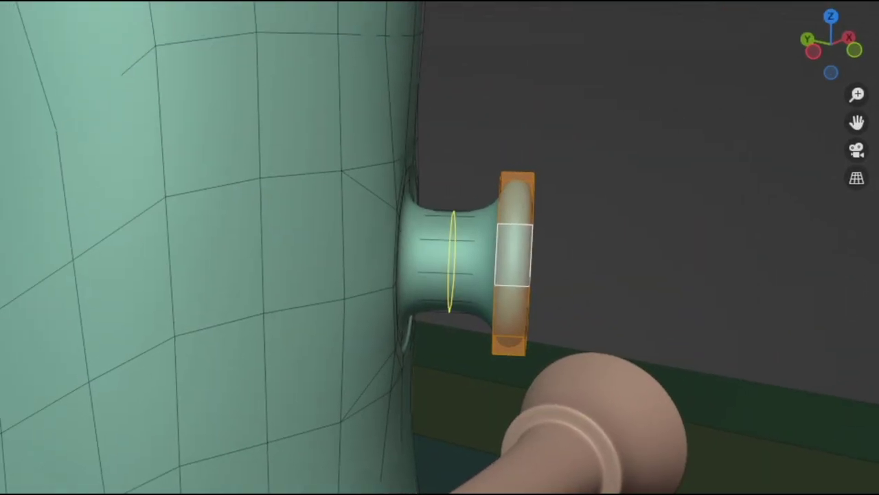
click(442, 246)
click(447, 248)
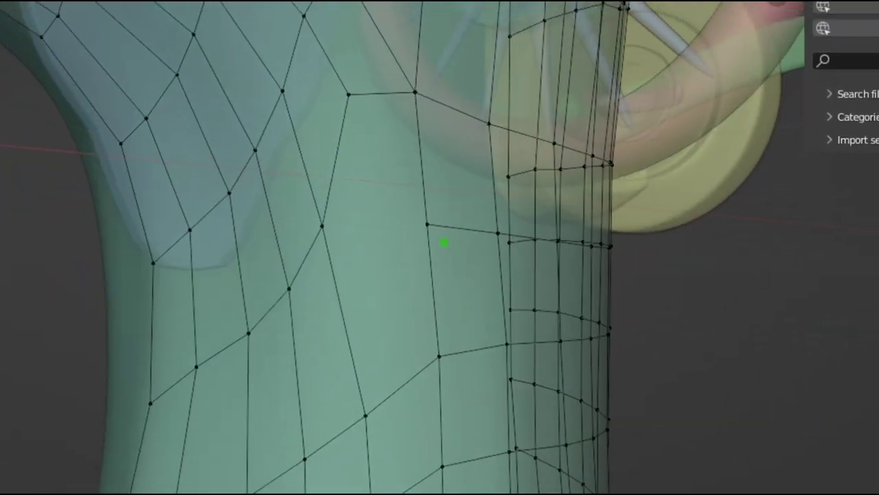
Step: Knife a diagonal cut vertex to vertex across several face rows of the green pillar
click(385, 211)
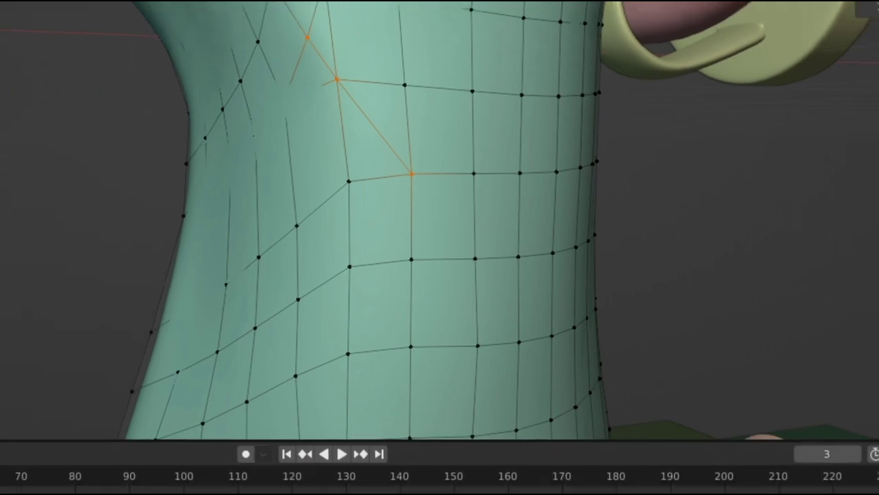
key(k)
click(411, 174)
click(475, 259)
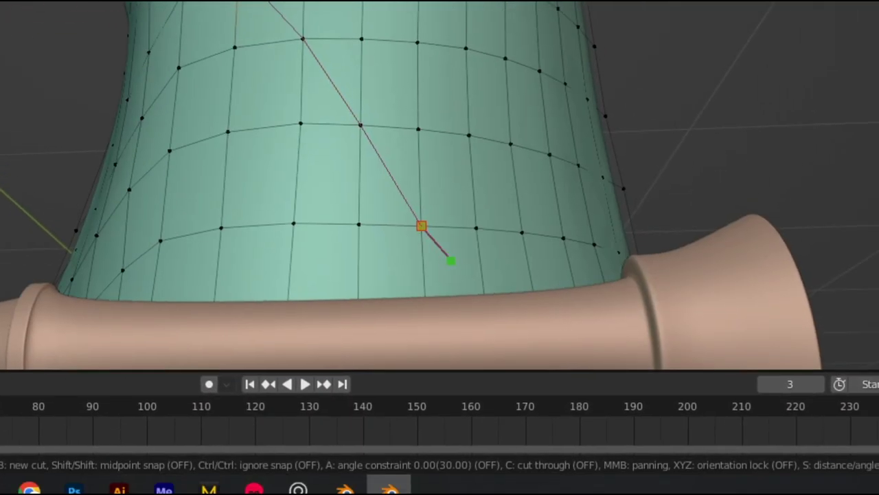
middle_drag(455, 271, 380, 123)
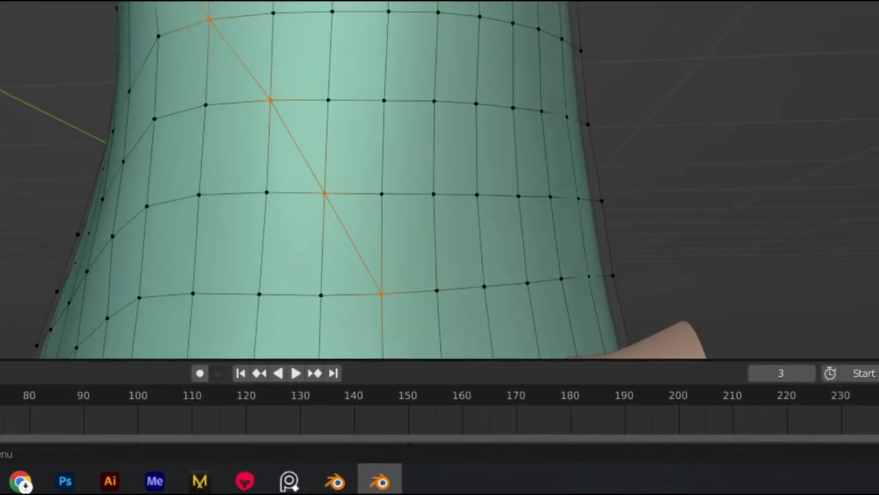